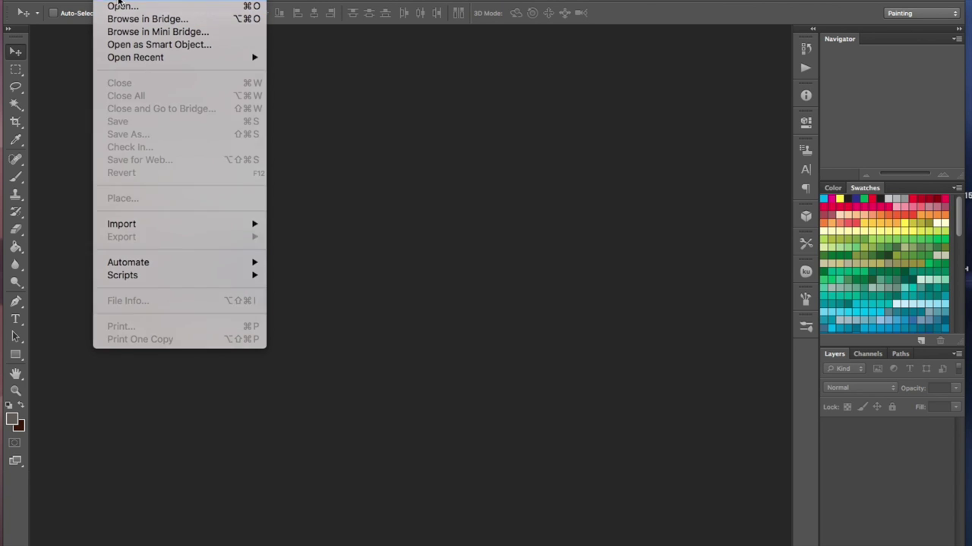
# Create a new document with the International Paper preset, A4 size, 300 pixels/inch and a white background
pyautogui.click(117, 1)
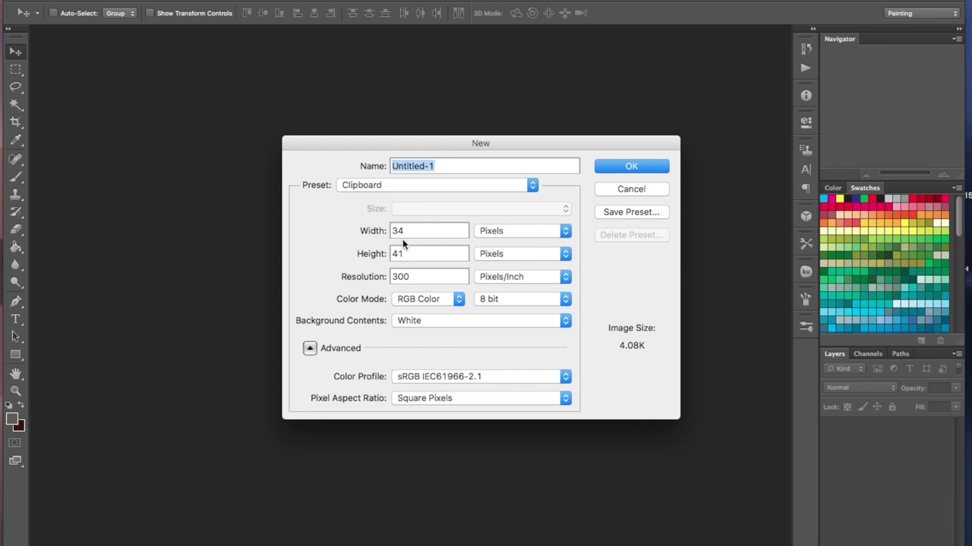
pyautogui.click(535, 188)
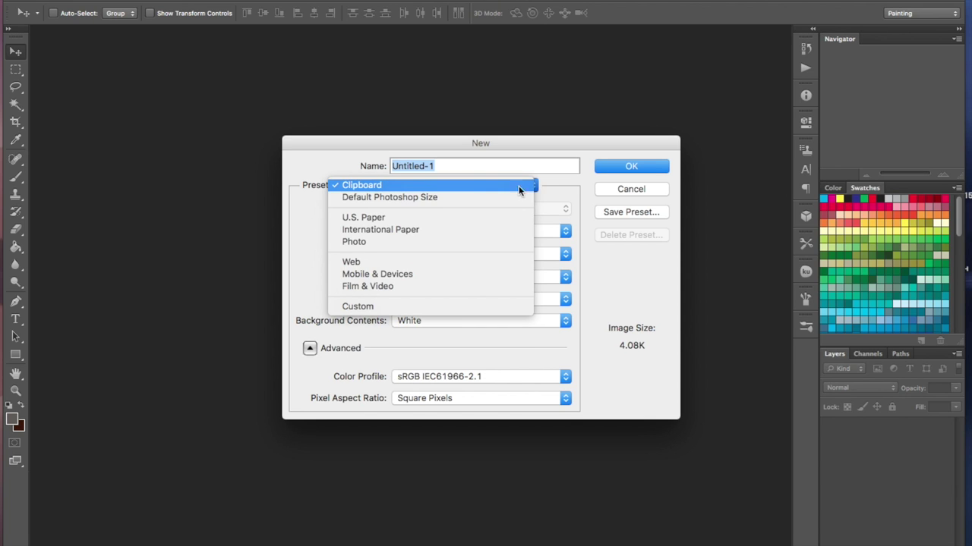
pyautogui.click(440, 228)
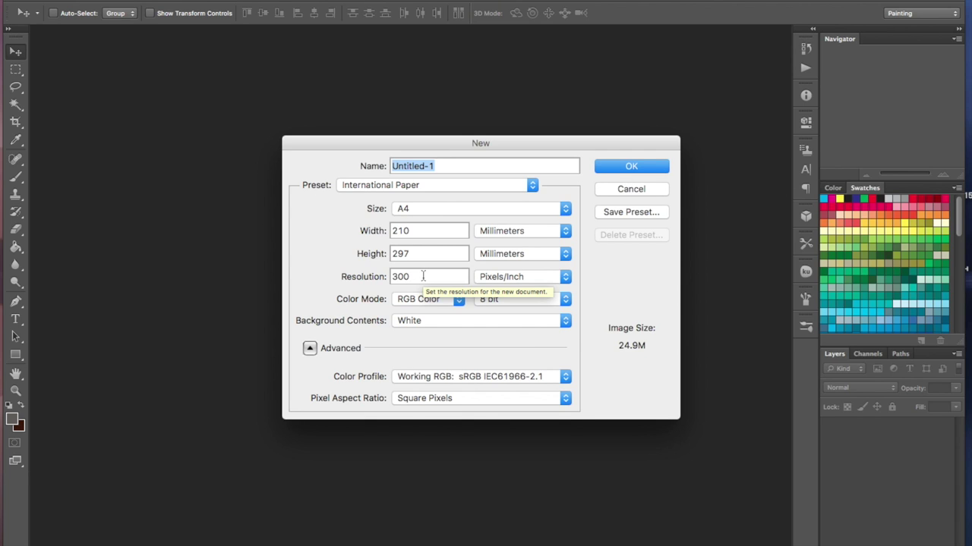
pyautogui.click(650, 168)
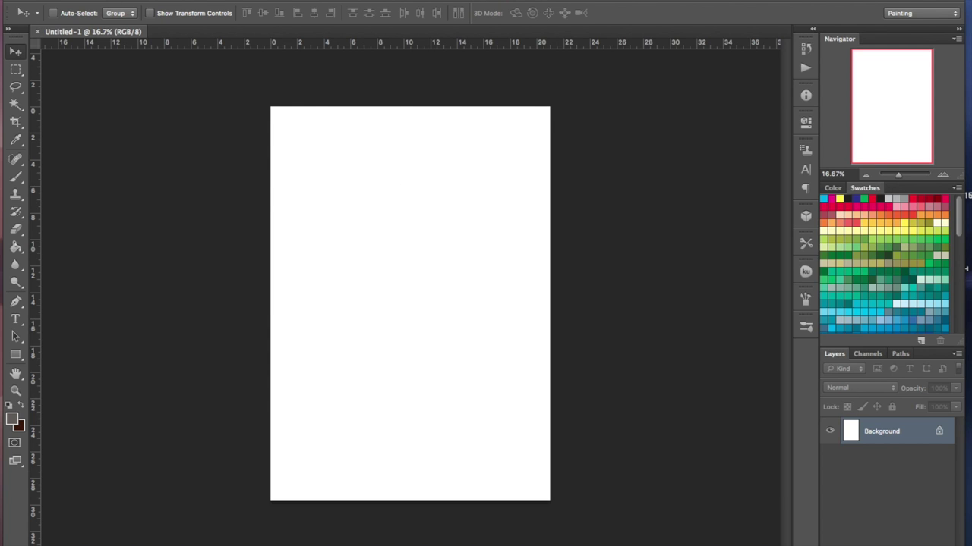
# Start placing a file into the document and browse to the Desktop folder
pyautogui.click(110, 1)
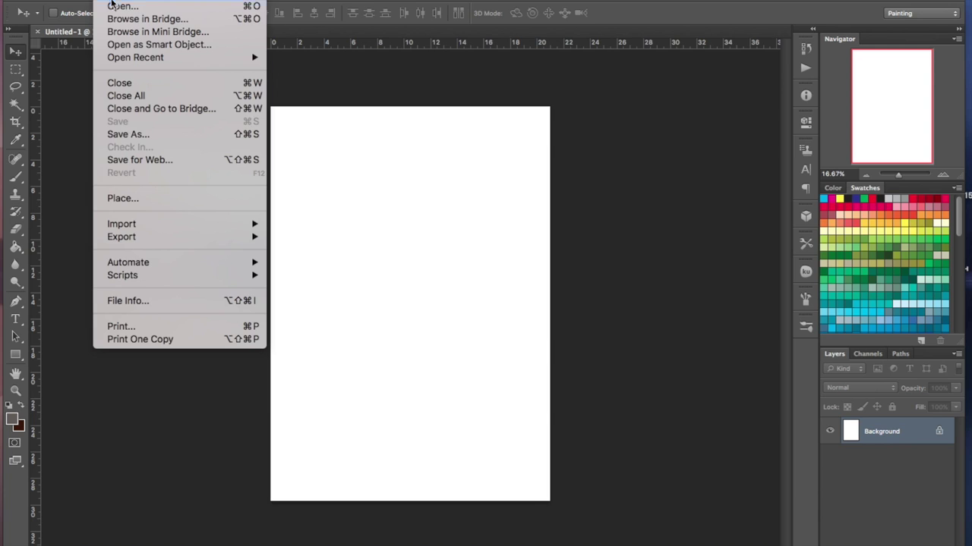
pyautogui.click(135, 199)
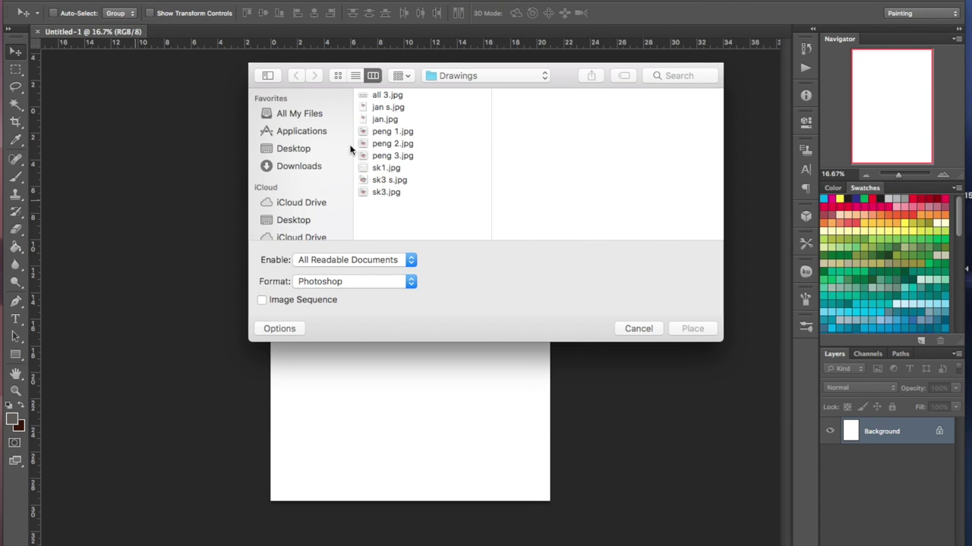
pyautogui.scroll(-2, 299, 185)
pyautogui.scroll(-2, 298, 189)
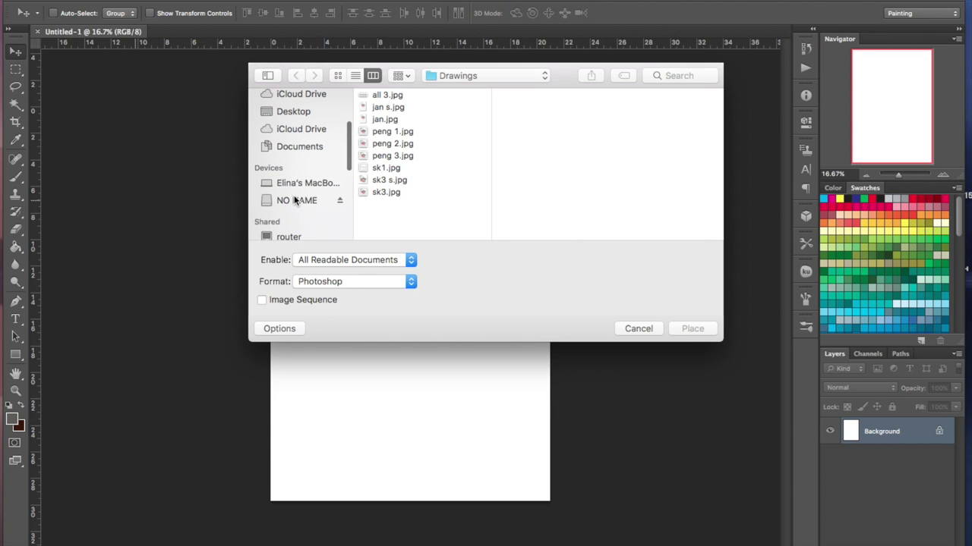
pyautogui.click(298, 199)
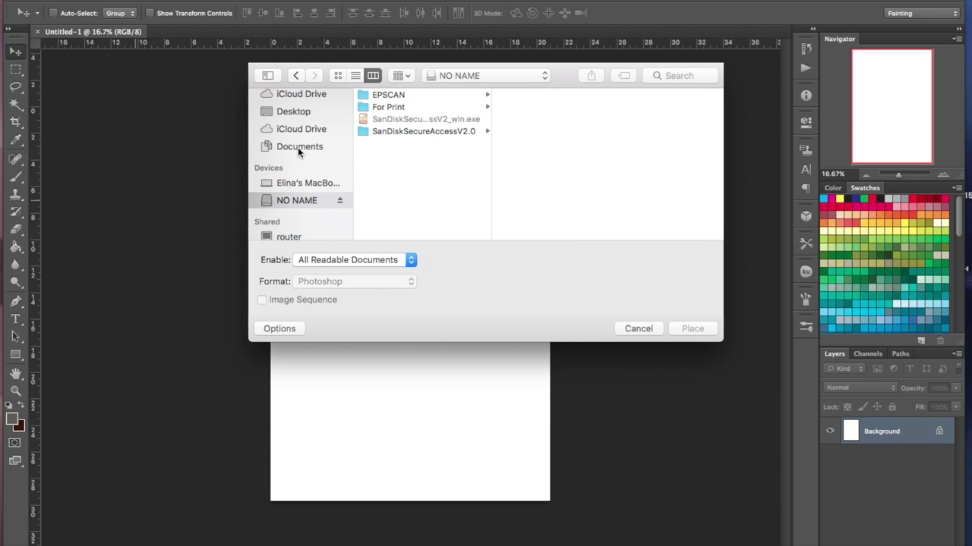
pyautogui.scroll(3, 299, 148)
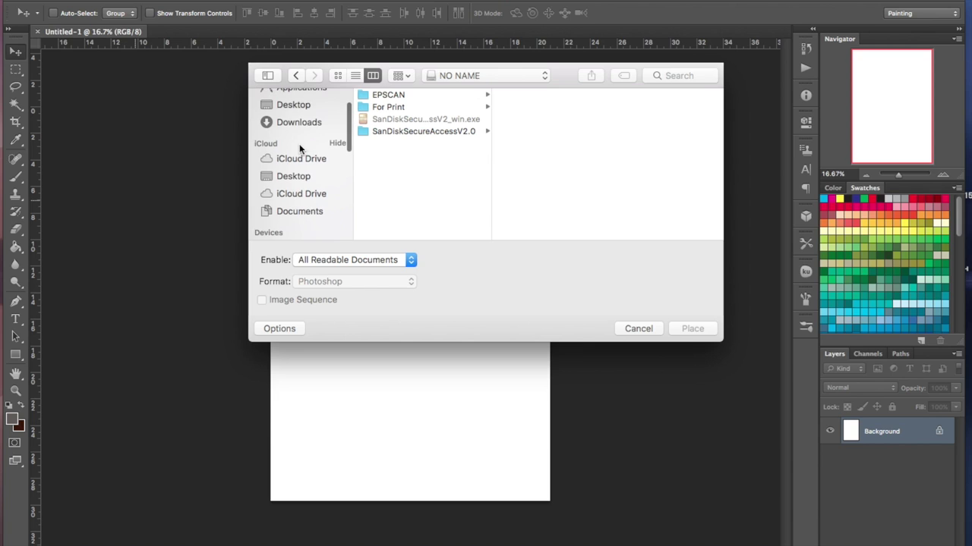
pyautogui.click(290, 105)
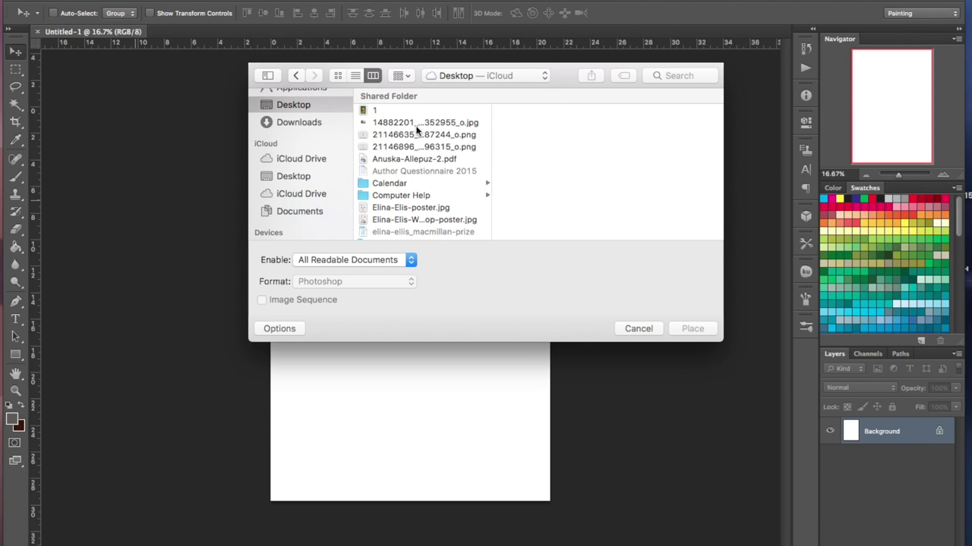
# Place EPSON060.JPG on the page and shift it left to about X 1099 px, Y 1743 px
pyautogui.scroll(-3, 388, 154)
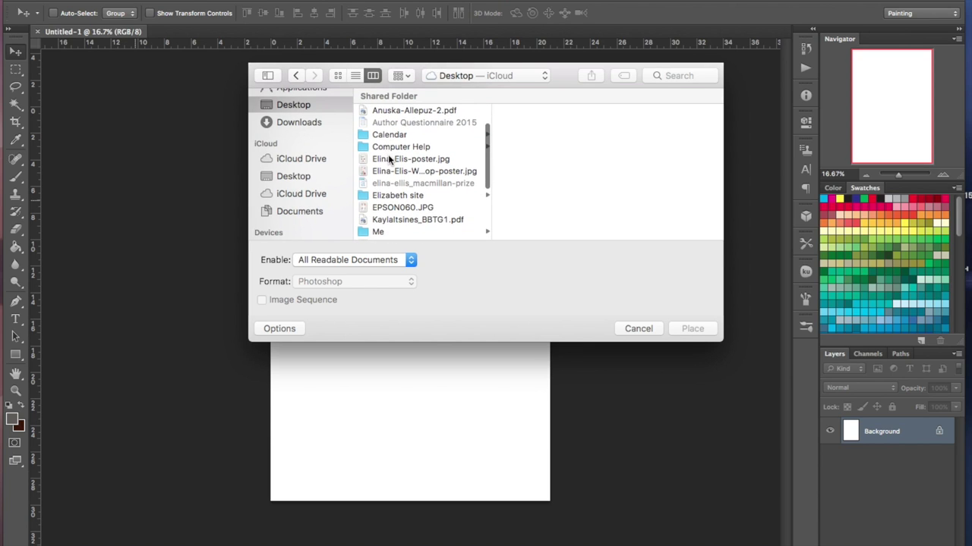
pyautogui.click(388, 155)
pyautogui.scroll(-3, 382, 175)
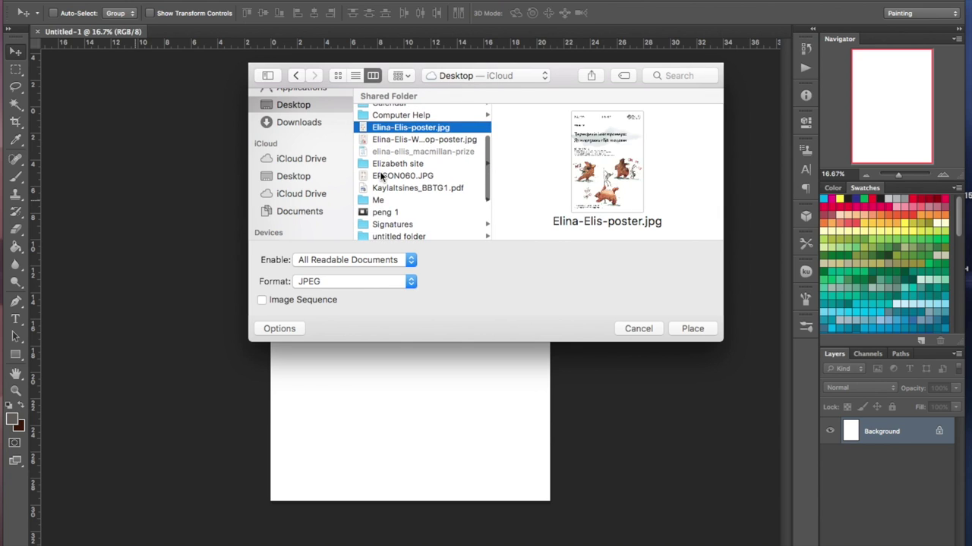
pyautogui.click(382, 175)
pyautogui.click(691, 329)
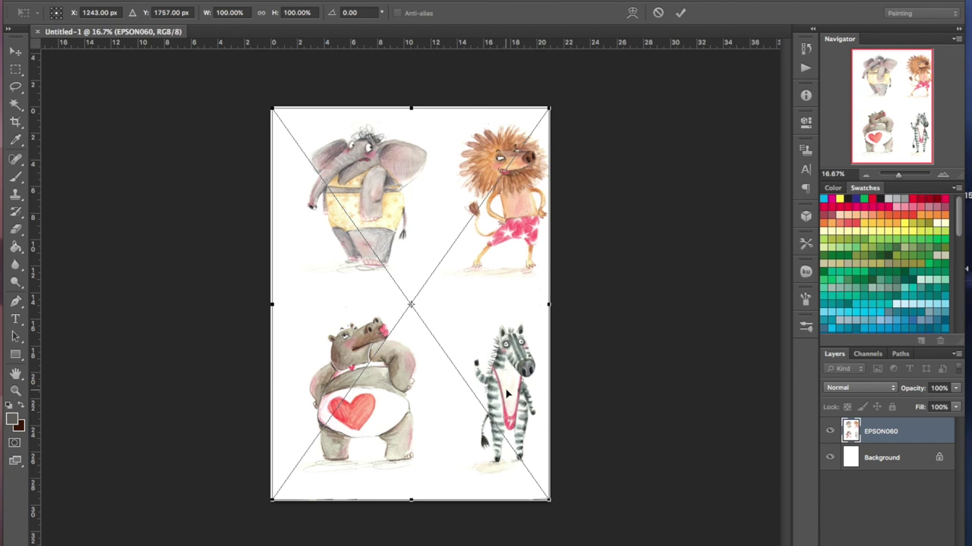
pyautogui.moveTo(507, 393)
pyautogui.mouseDown()
pyautogui.moveTo(486, 389)
pyautogui.moveTo(504, 383)
pyautogui.moveTo(482, 389)
pyautogui.moveTo(504, 395)
pyautogui.moveTo(491, 392)
pyautogui.mouseUp()
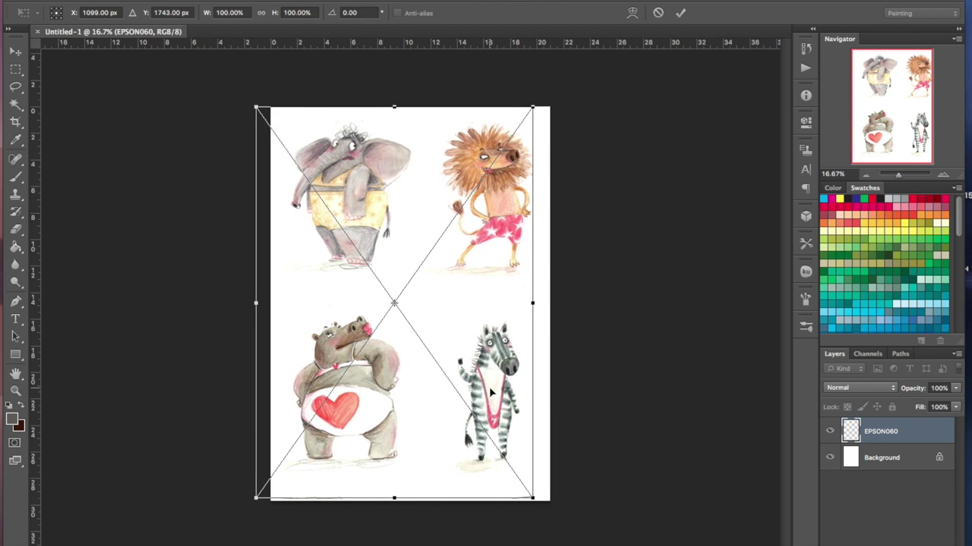
pyautogui.press('Return')
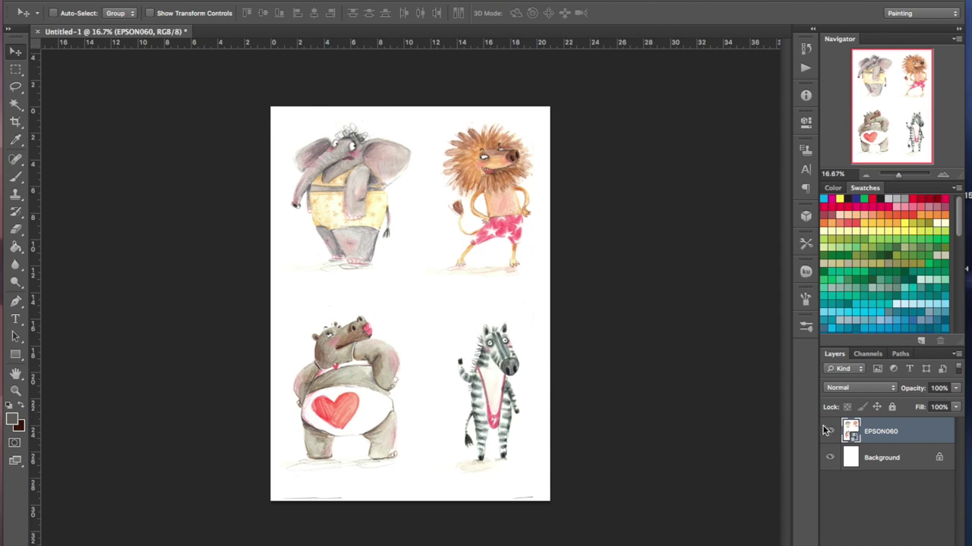
# Try the Eraser on the placed drawing and accept rasterizing its smart object
pyautogui.click(17, 232)
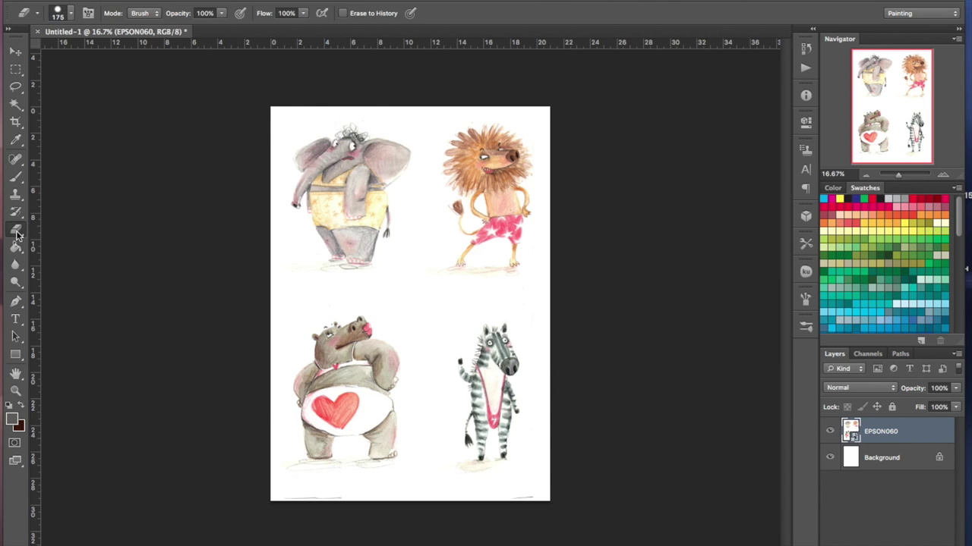
pyautogui.click(372, 262)
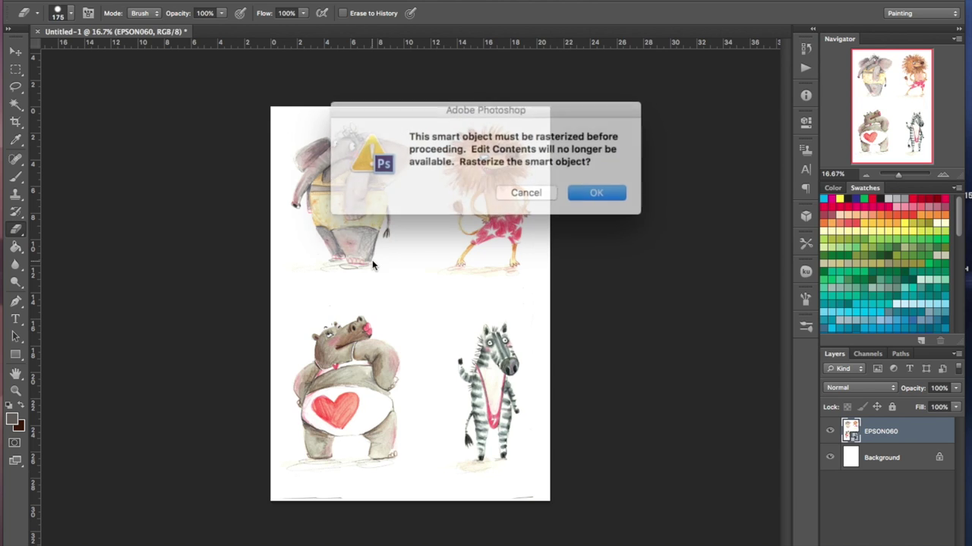
pyautogui.click(587, 190)
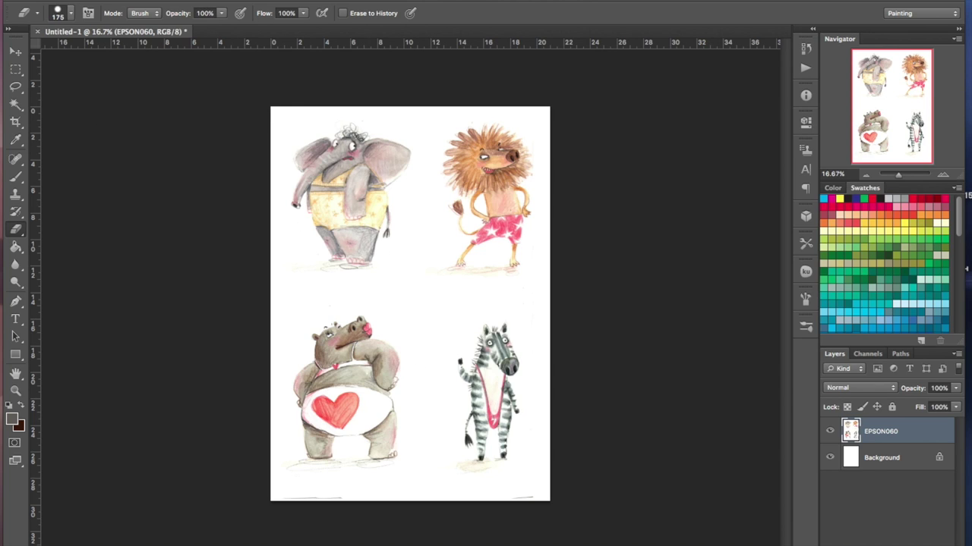
# Apply Levels to the EPSON060 layer with input levels of 35, 0.90 and 255
pyautogui.click(204, 0)
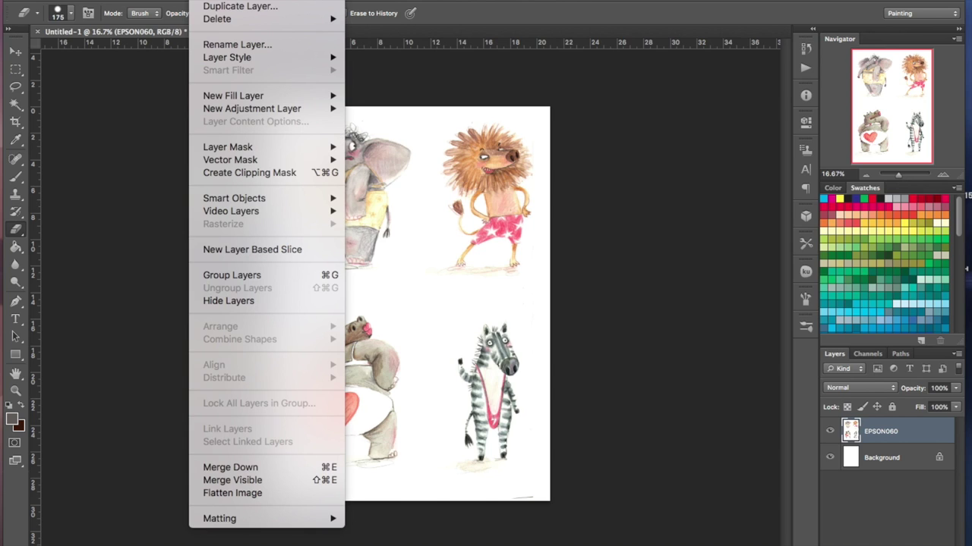
pyautogui.moveTo(167, 0)
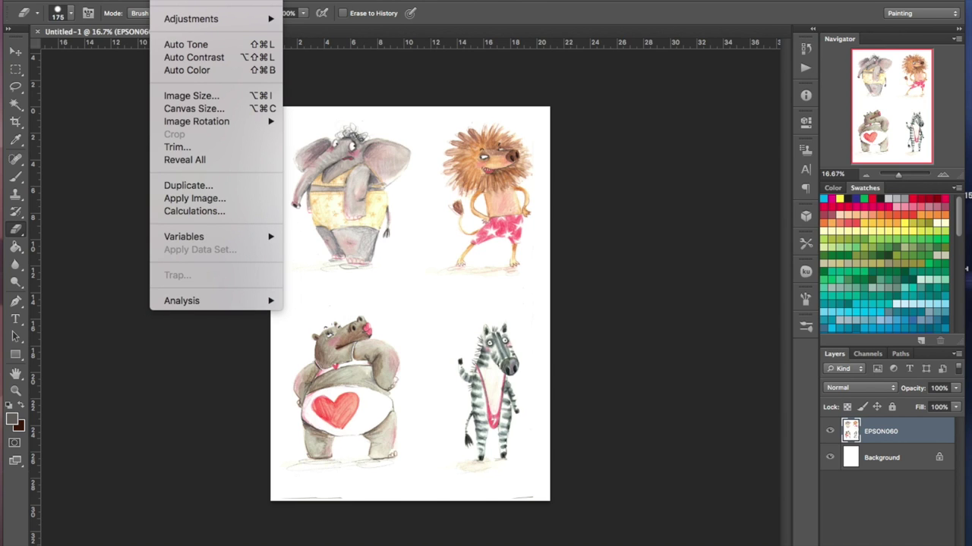
pyautogui.moveTo(179, 19)
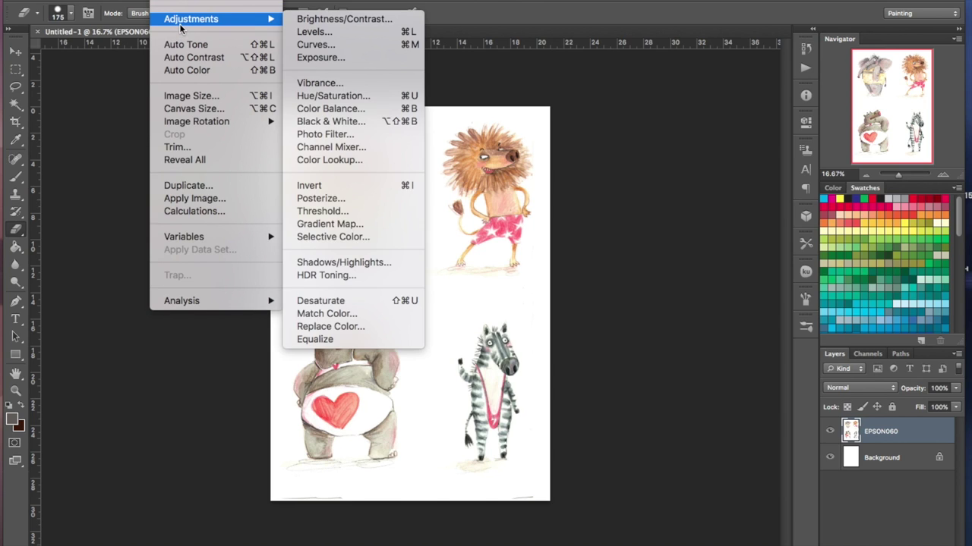
pyautogui.click(319, 33)
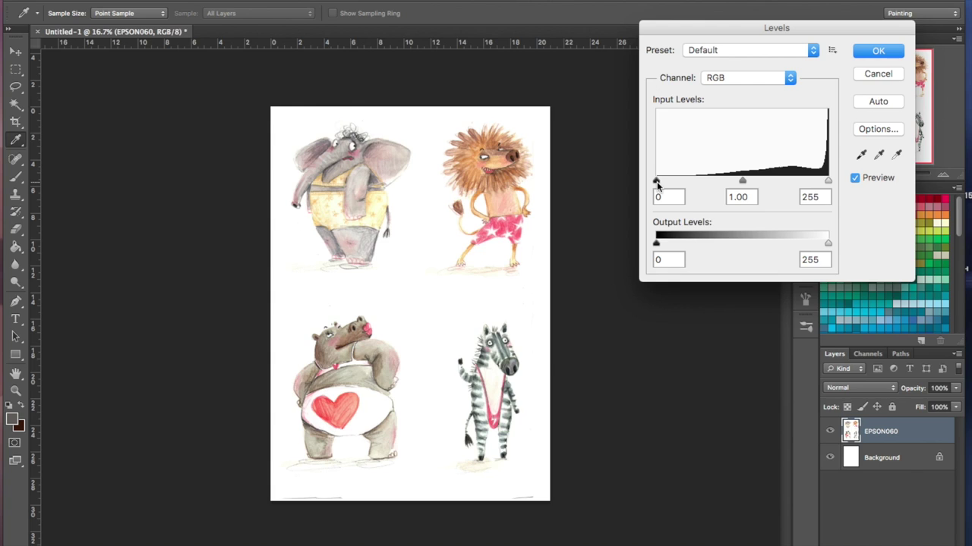
pyautogui.moveTo(657, 183); pyautogui.dragTo(678, 183)
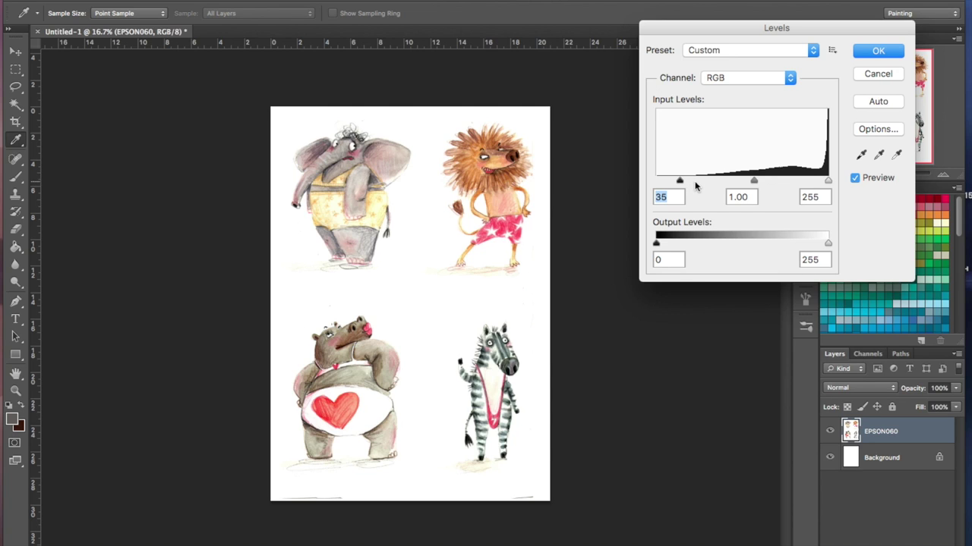
pyautogui.moveTo(828, 182)
pyautogui.mouseDown()
pyautogui.moveTo(802, 180)
pyautogui.moveTo(837, 187)
pyautogui.moveTo(826, 174)
pyautogui.mouseUp()
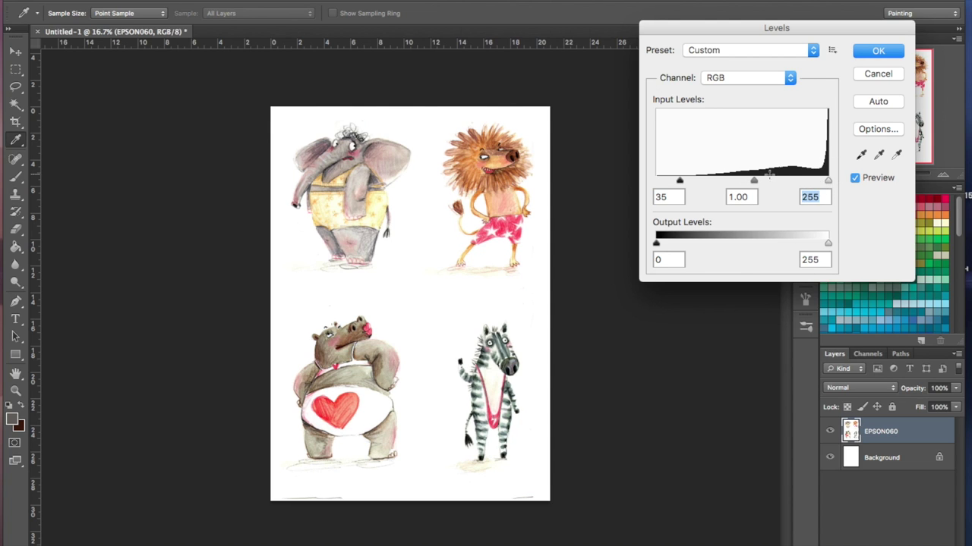
pyautogui.moveTo(751, 182)
pyautogui.mouseDown()
pyautogui.moveTo(743, 182)
pyautogui.moveTo(777, 178)
pyautogui.moveTo(738, 179)
pyautogui.moveTo(769, 175)
pyautogui.moveTo(744, 177)
pyautogui.moveTo(758, 175)
pyautogui.mouseUp()
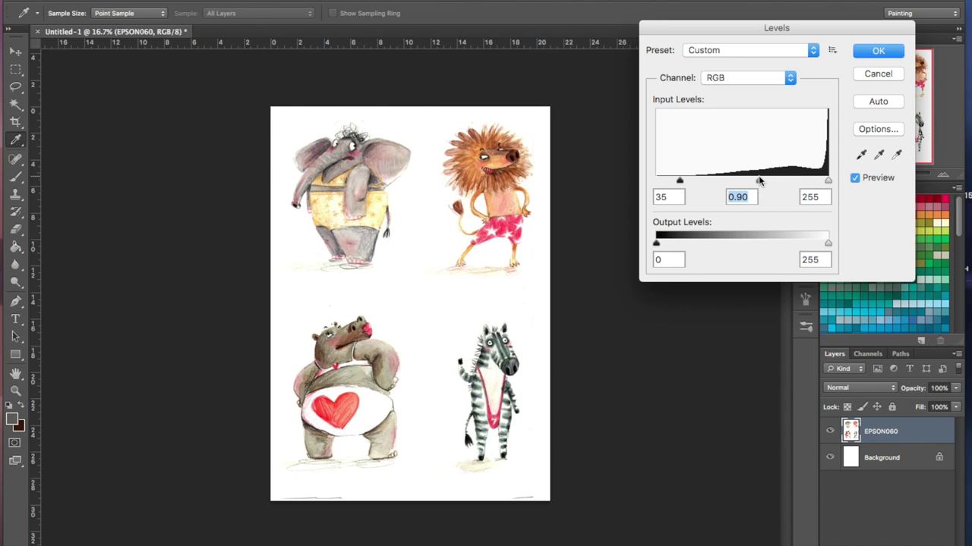
pyautogui.click(900, 54)
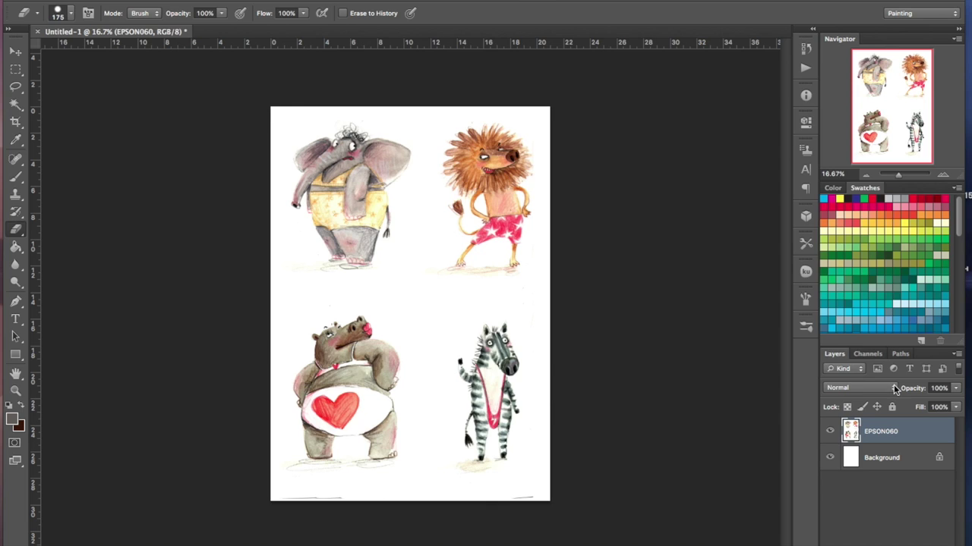
# Add a new layer directly above the Background and fill it with a pale grey-green colour
pyautogui.click(881, 459)
pyautogui.press('super+alt+shift+n')
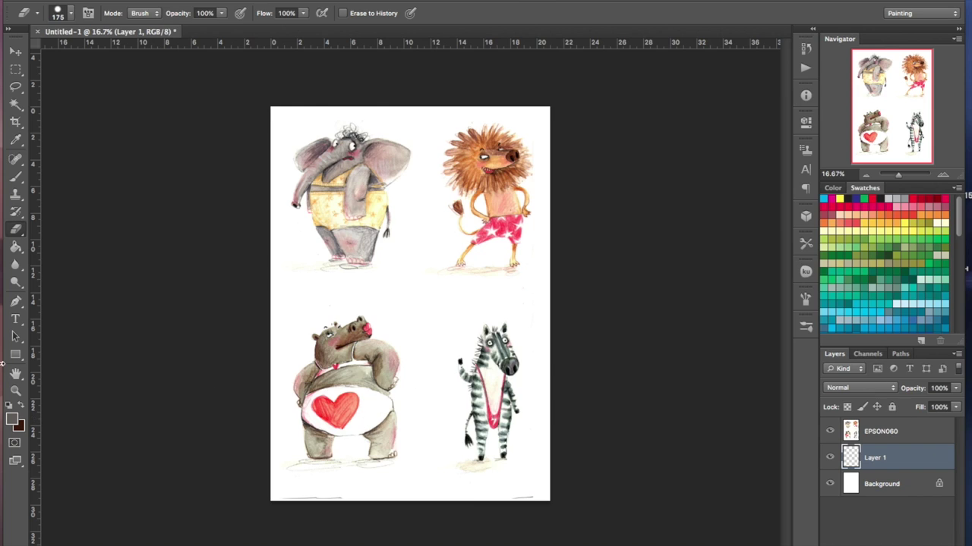
pyautogui.click(16, 247)
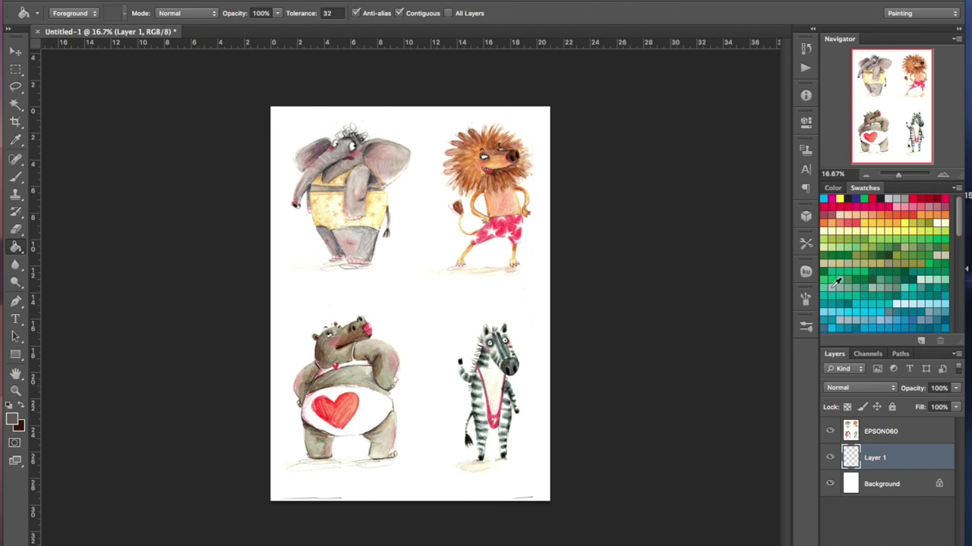
pyautogui.click(493, 314)
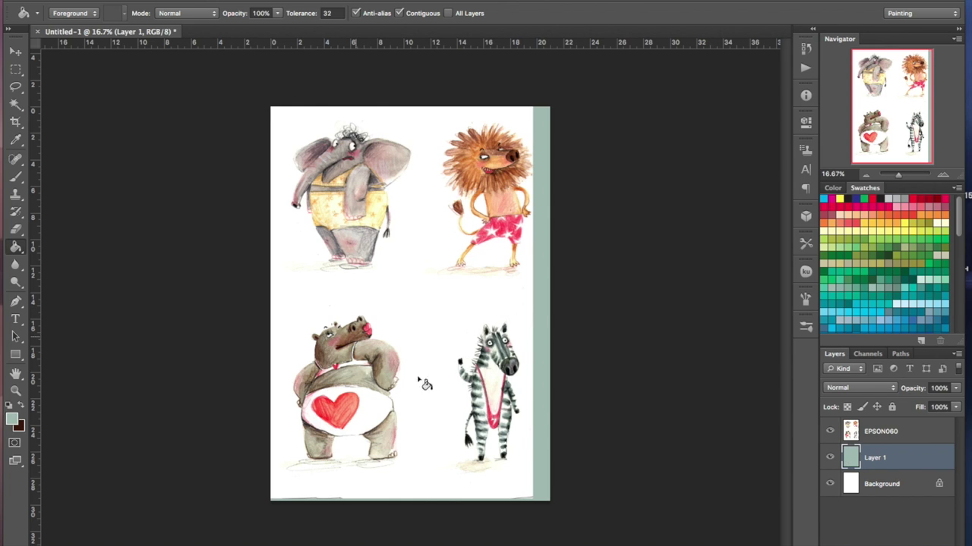
# Select the white paper areas of the EPSON060 layer using Color Range with Fuzziness 30
pyautogui.click(885, 435)
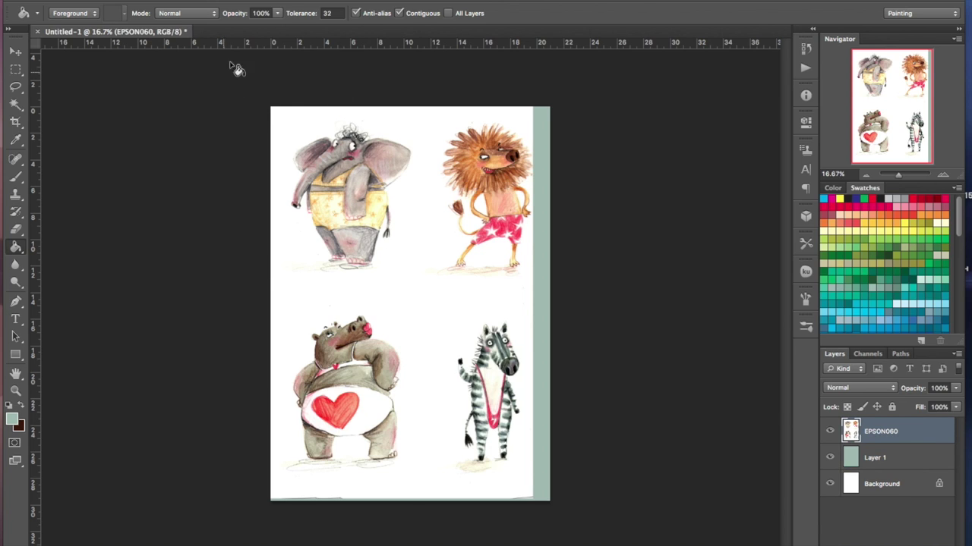
pyautogui.click(288, 1)
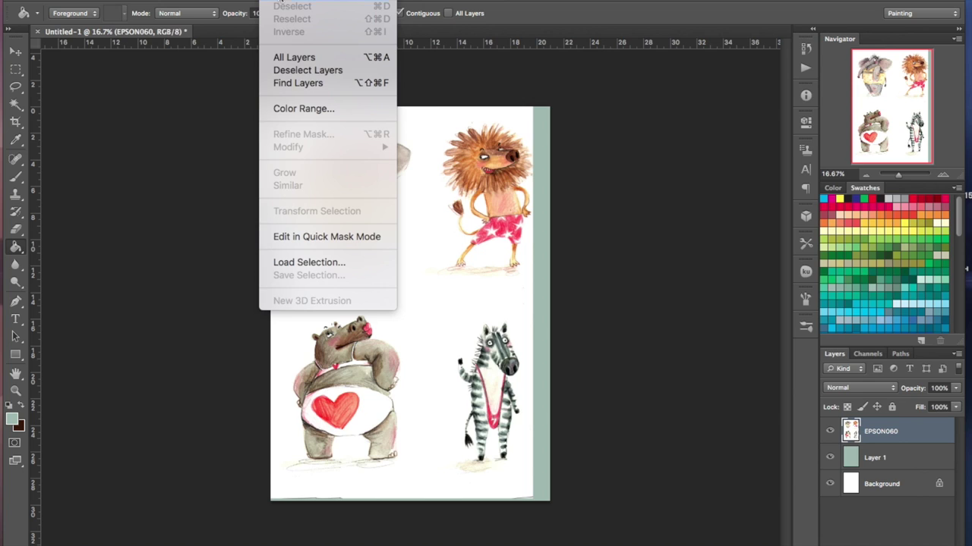
pyautogui.click(306, 109)
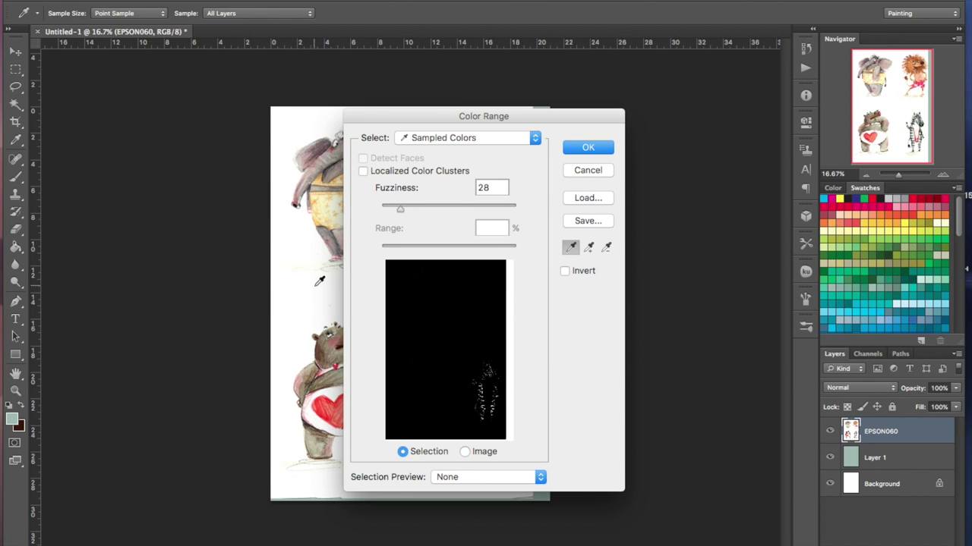
pyautogui.click(315, 287)
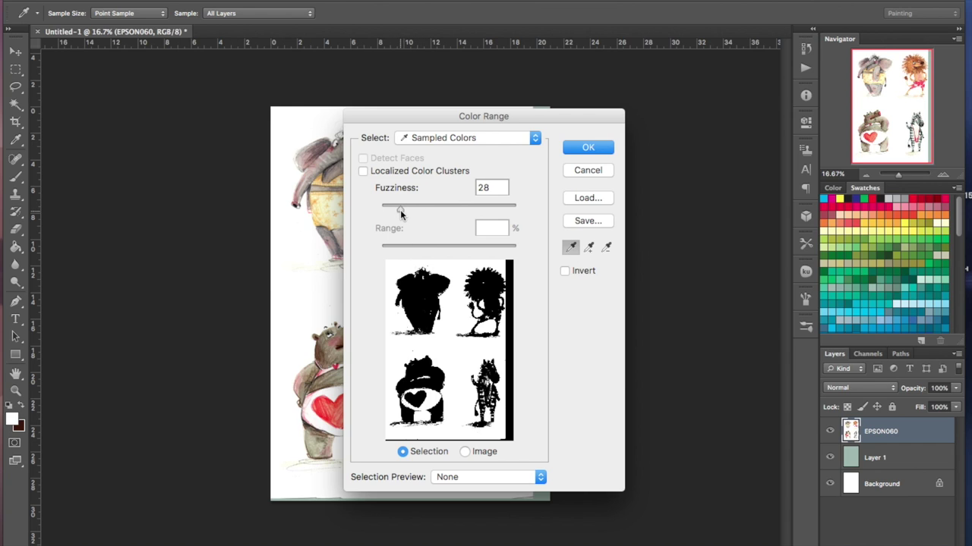
pyautogui.moveTo(399, 207)
pyautogui.mouseDown()
pyautogui.moveTo(506, 203)
pyautogui.moveTo(386, 215)
pyautogui.moveTo(495, 209)
pyautogui.moveTo(392, 212)
pyautogui.moveTo(414, 215)
pyautogui.moveTo(402, 219)
pyautogui.mouseUp()
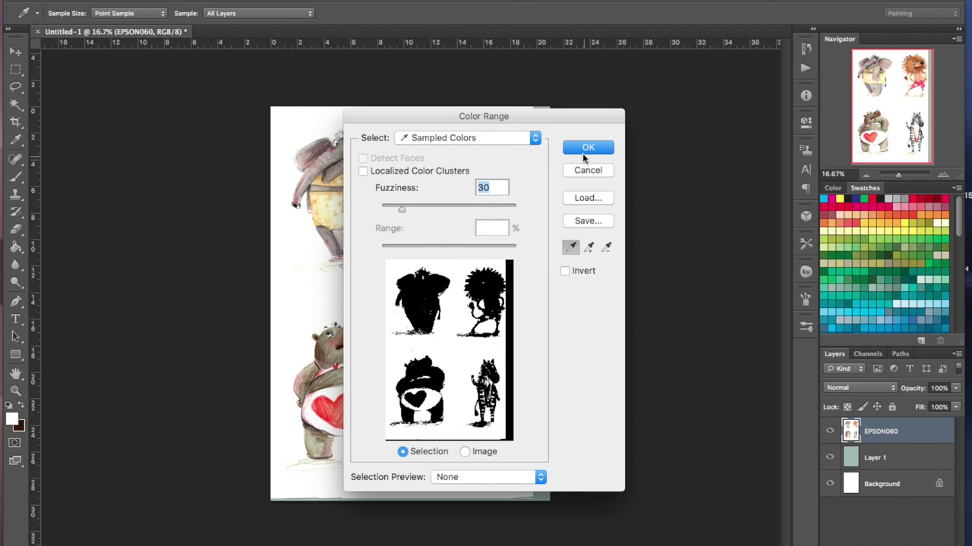
pyautogui.click(581, 148)
pyautogui.press('g')
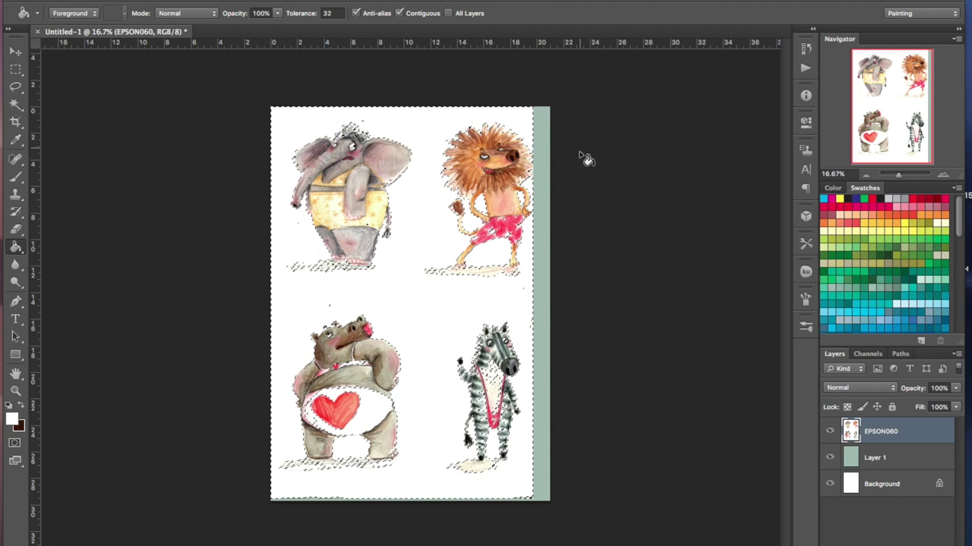
# Delete the selected white paper from the EPSON060 layer and clear the selection
pyautogui.click(499, 309)
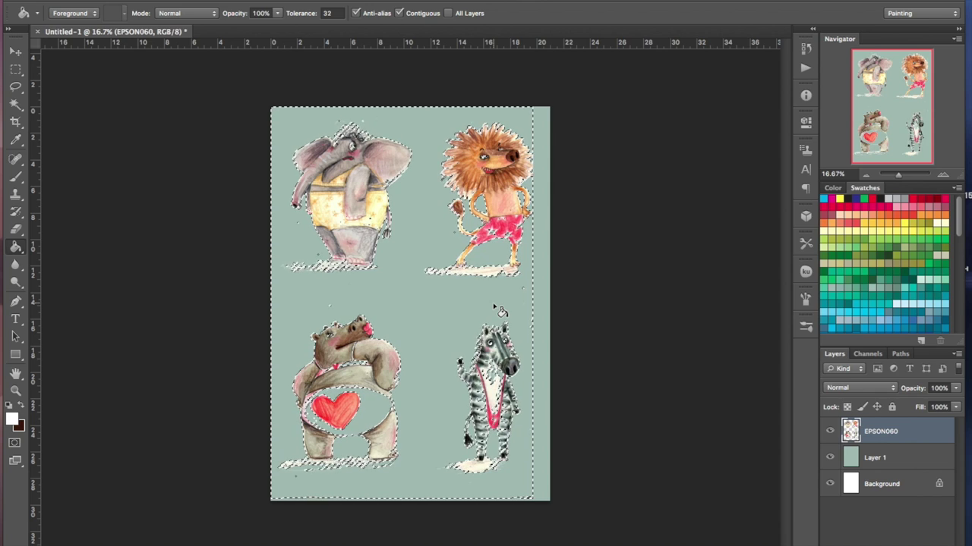
pyautogui.hotkey('ctrl', 'd')
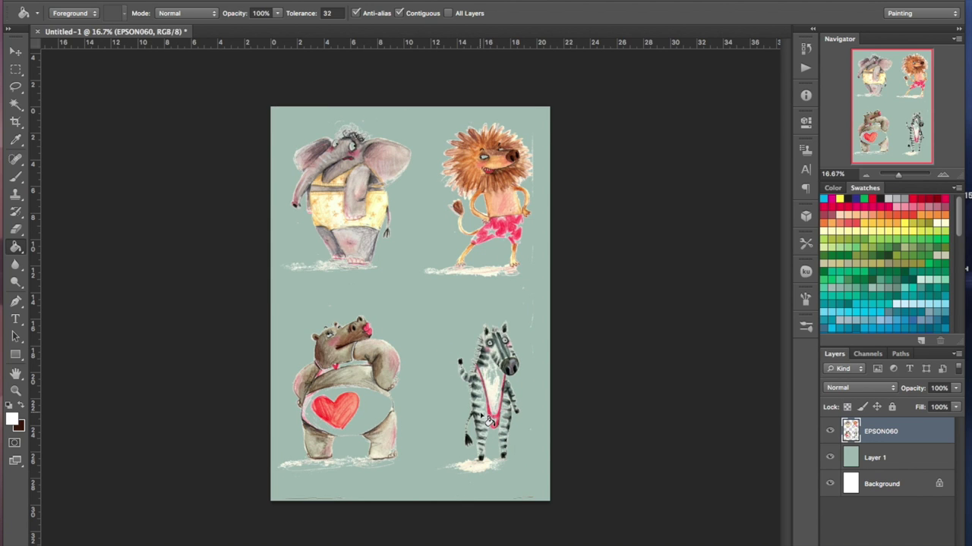
# Add a new empty layer directly above Layer 1, beneath the EPSON060 drawings
pyautogui.click(901, 179)
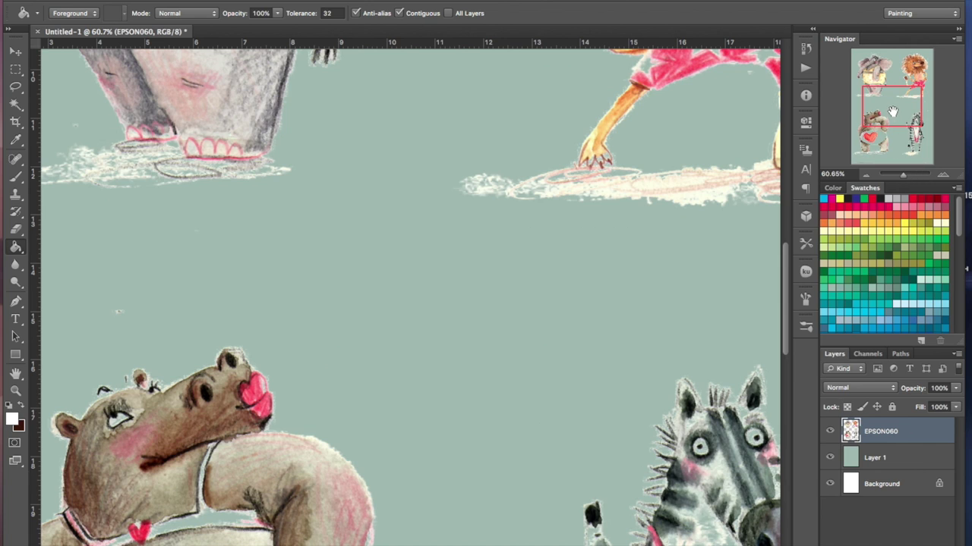
pyautogui.moveTo(892, 112); pyautogui.dragTo(923, 127)
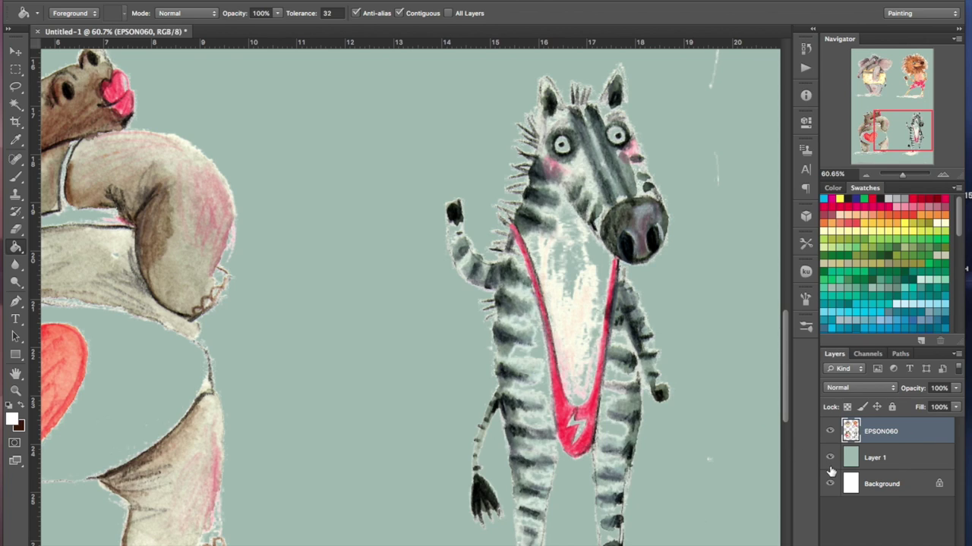
pyautogui.click(904, 459)
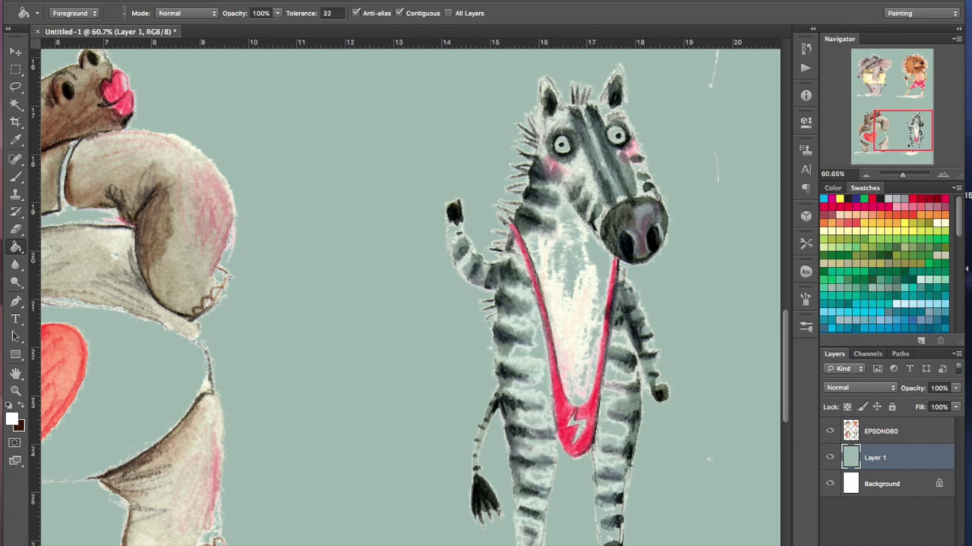
pyautogui.hotkey('ctrl', 'alt', 'shift', 'n')
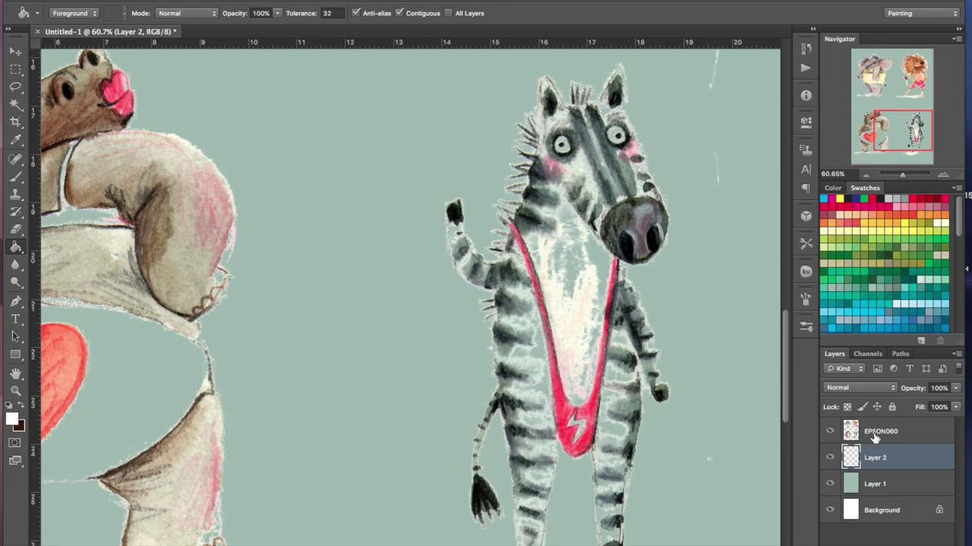
# Paint white with the 38 px Brush on Layer 2 behind the zebra's chest, eyes, arms, body stripes and legs
pyautogui.click(13, 182)
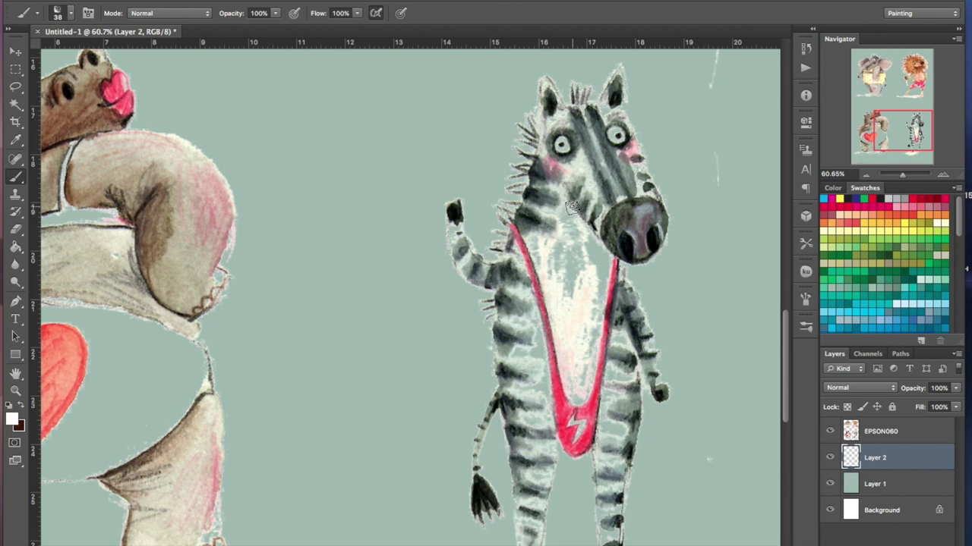
pyautogui.moveTo(569, 195)
pyautogui.mouseDown()
pyautogui.moveTo(559, 271)
pyautogui.moveTo(549, 225)
pyautogui.moveTo(531, 264)
pyautogui.moveTo(548, 184)
pyautogui.moveTo(575, 277)
pyautogui.moveTo(581, 224)
pyautogui.moveTo(594, 259)
pyautogui.moveTo(597, 228)
pyautogui.moveTo(606, 243)
pyautogui.moveTo(603, 316)
pyautogui.moveTo(591, 260)
pyautogui.moveTo(582, 312)
pyautogui.moveTo(589, 357)
pyautogui.moveTo(598, 304)
pyautogui.moveTo(567, 349)
pyautogui.moveTo(530, 333)
pyautogui.moveTo(519, 390)
pyautogui.moveTo(524, 313)
pyautogui.moveTo(530, 420)
pyautogui.moveTo(548, 384)
pyautogui.moveTo(551, 419)
pyautogui.moveTo(545, 469)
pyautogui.moveTo(528, 412)
pyautogui.moveTo(529, 538)
pyautogui.moveTo(566, 340)
pyautogui.moveTo(585, 414)
pyautogui.moveTo(609, 320)
pyautogui.moveTo(625, 399)
pyautogui.moveTo(615, 324)
pyautogui.moveTo(626, 359)
pyautogui.moveTo(628, 418)
pyautogui.moveTo(632, 376)
pyautogui.moveTo(608, 458)
pyautogui.moveTo(609, 388)
pyautogui.moveTo(605, 508)
pyautogui.moveTo(616, 416)
pyautogui.moveTo(614, 488)
pyautogui.moveTo(592, 414)
pyautogui.moveTo(575, 441)
pyautogui.mouseUp()
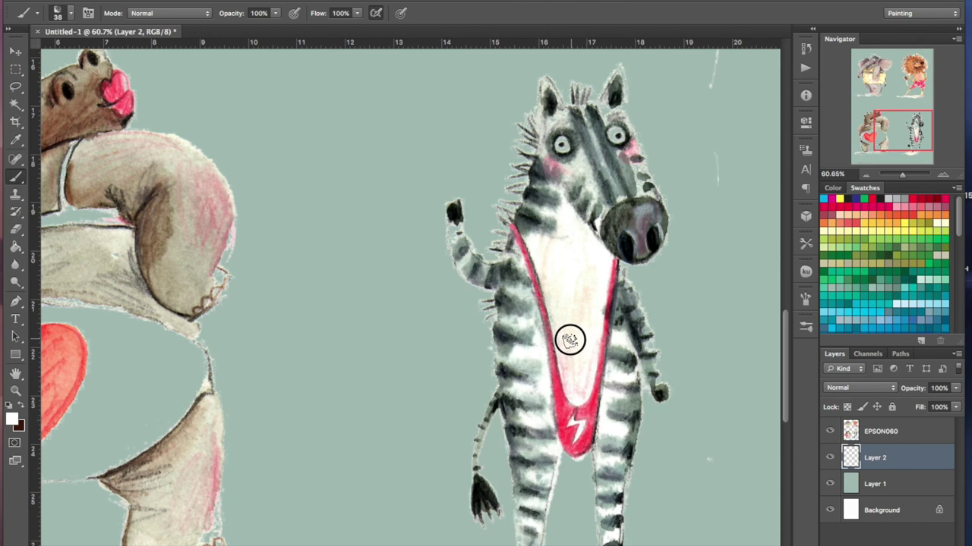
pyautogui.moveTo(456, 250)
pyautogui.mouseDown()
pyautogui.moveTo(454, 219)
pyautogui.moveTo(462, 252)
pyautogui.moveTo(496, 276)
pyautogui.mouseUp()
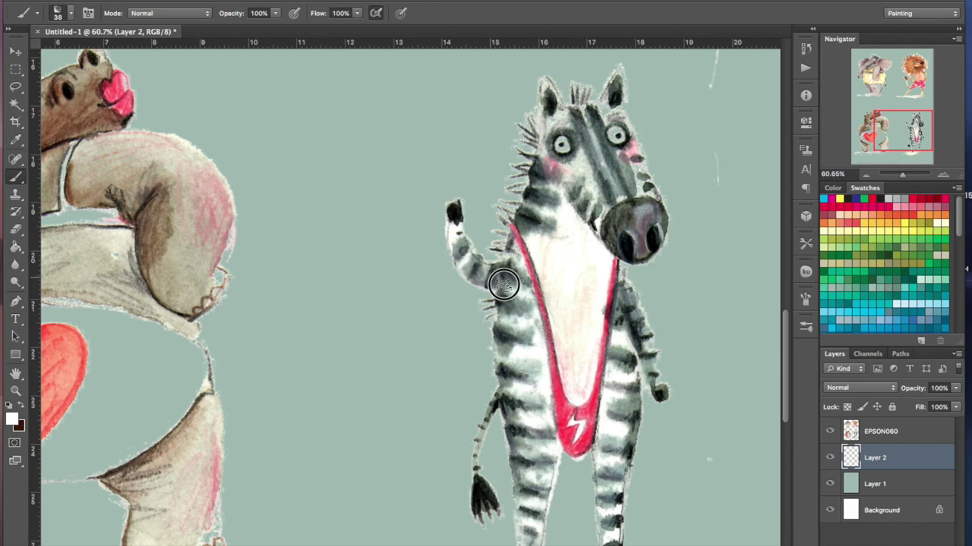
pyautogui.moveTo(562, 164)
pyautogui.mouseDown()
pyautogui.moveTo(582, 152)
pyautogui.moveTo(615, 83)
pyautogui.moveTo(597, 163)
pyautogui.moveTo(618, 206)
pyautogui.moveTo(642, 184)
pyautogui.moveTo(606, 117)
pyautogui.moveTo(547, 96)
pyautogui.moveTo(540, 220)
pyautogui.moveTo(601, 202)
pyautogui.moveTo(625, 401)
pyautogui.moveTo(627, 307)
pyautogui.moveTo(663, 392)
pyautogui.moveTo(612, 256)
pyautogui.moveTo(535, 286)
pyautogui.mouseUp()
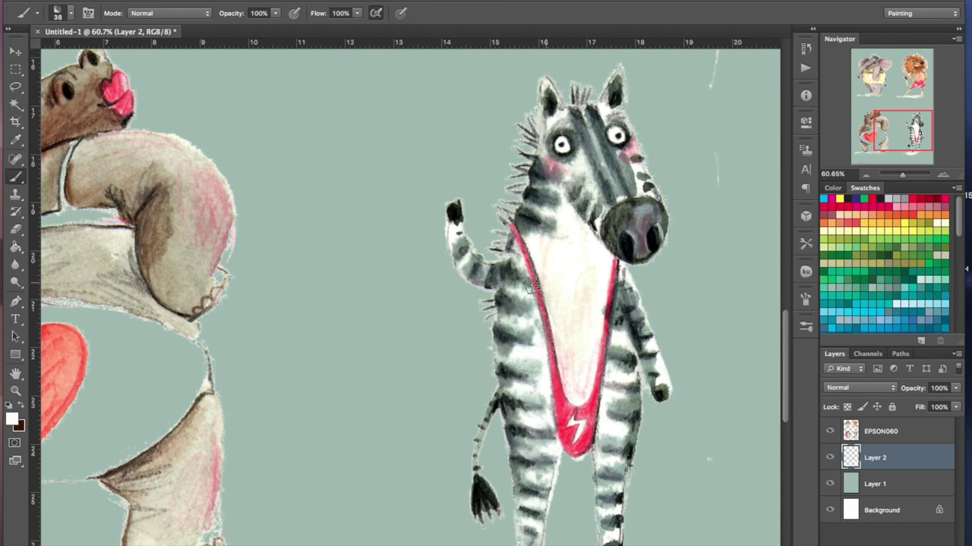
pyautogui.moveTo(455, 232)
pyautogui.mouseDown()
pyautogui.moveTo(460, 255)
pyautogui.moveTo(516, 288)
pyautogui.moveTo(516, 399)
pyautogui.moveTo(532, 486)
pyautogui.mouseUp()
pyautogui.scroll(-5, 532, 486)
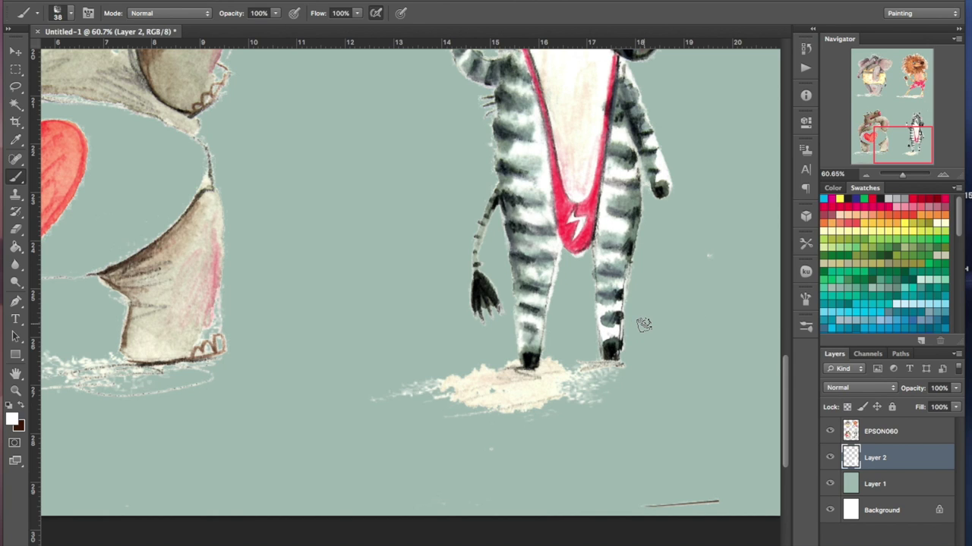
pyautogui.scroll(5, 644, 325)
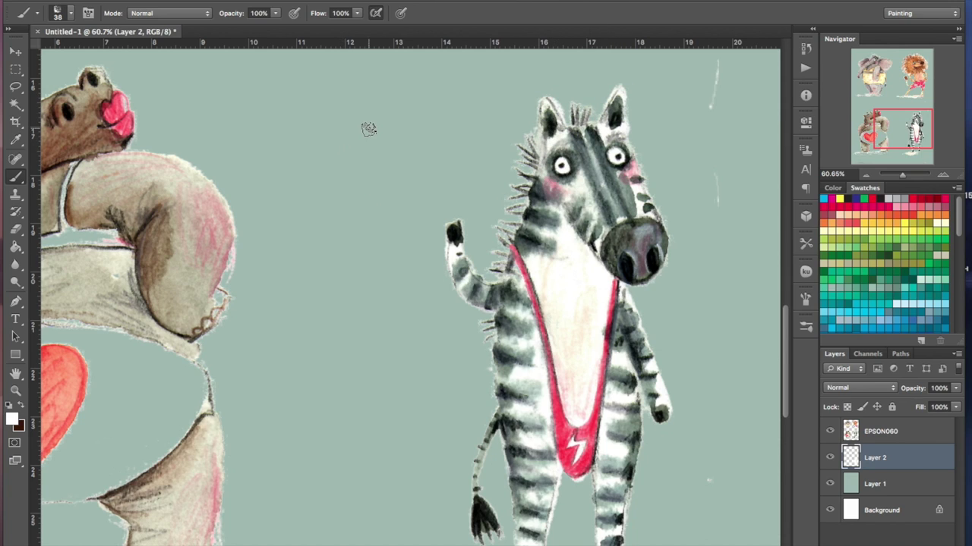
pyautogui.moveTo(318, 190)
pyautogui.mouseDown()
pyautogui.moveTo(408, 163)
pyautogui.moveTo(425, 184)
pyautogui.moveTo(360, 274)
pyautogui.mouseUp()
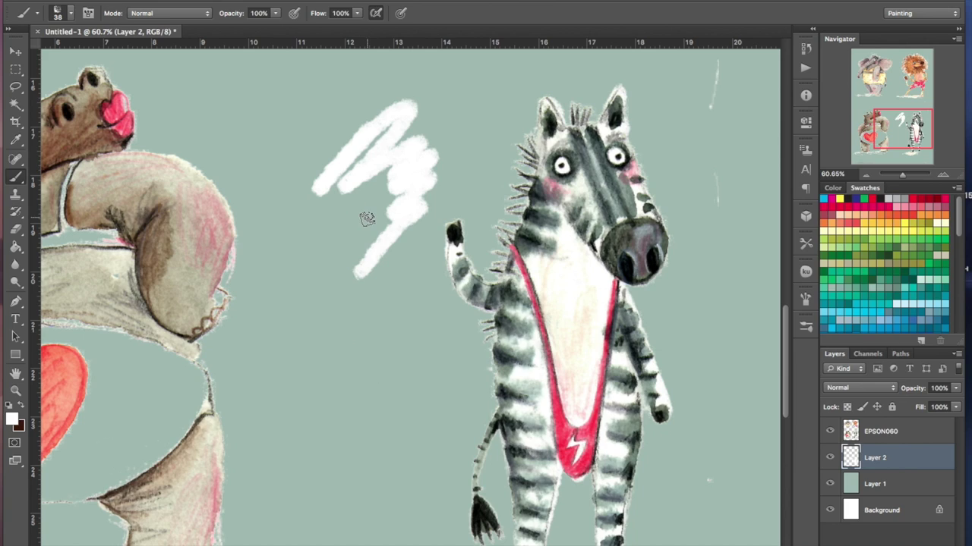
pyautogui.hotkey('ctrl', 'z')
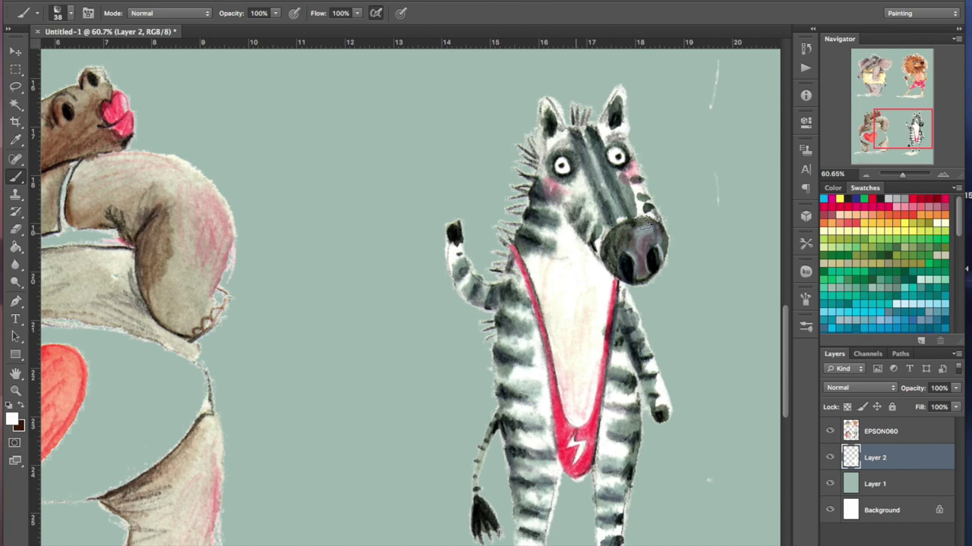
# Erase the stray scan marks beside and below the zebra on the EPSON060 layer with the 175 px Eraser
pyautogui.click(15, 230)
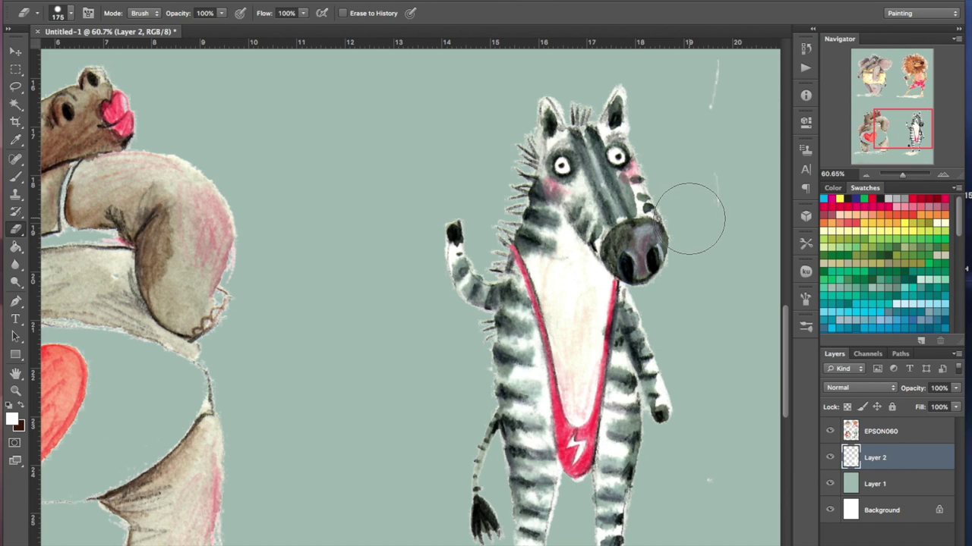
pyautogui.click(909, 438)
pyautogui.moveTo(709, 191); pyautogui.dragTo(705, 98)
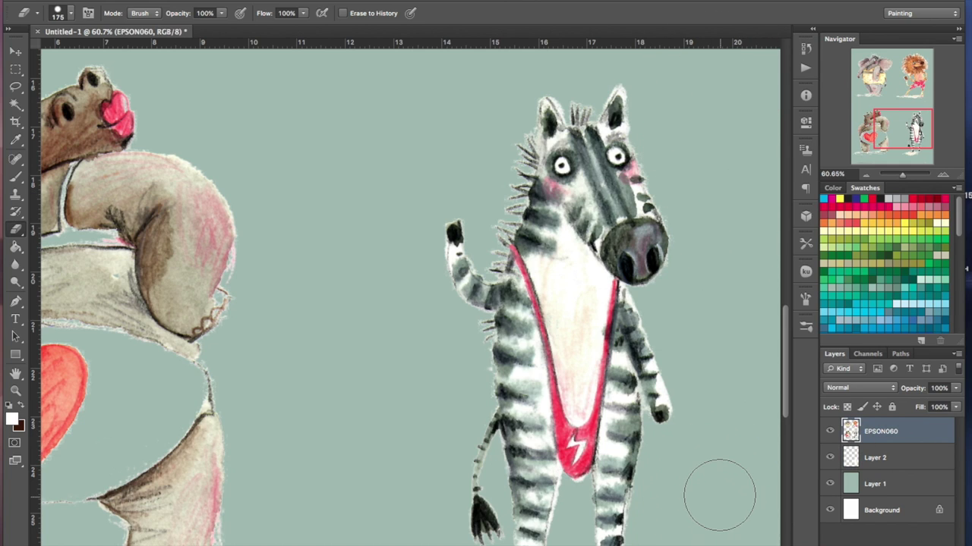
pyautogui.scroll(-10, 720, 493)
pyautogui.hscroll(-2, 720, 494)
pyautogui.moveTo(610, 471)
pyautogui.mouseDown()
pyautogui.moveTo(773, 507)
pyautogui.moveTo(709, 471)
pyautogui.moveTo(755, 476)
pyautogui.mouseUp()
# Erase the scan line along the page's bottom edge beneath the hippo and check around the hippo and elephant for remaining marks
pyautogui.hscroll(-5, 271, 412)
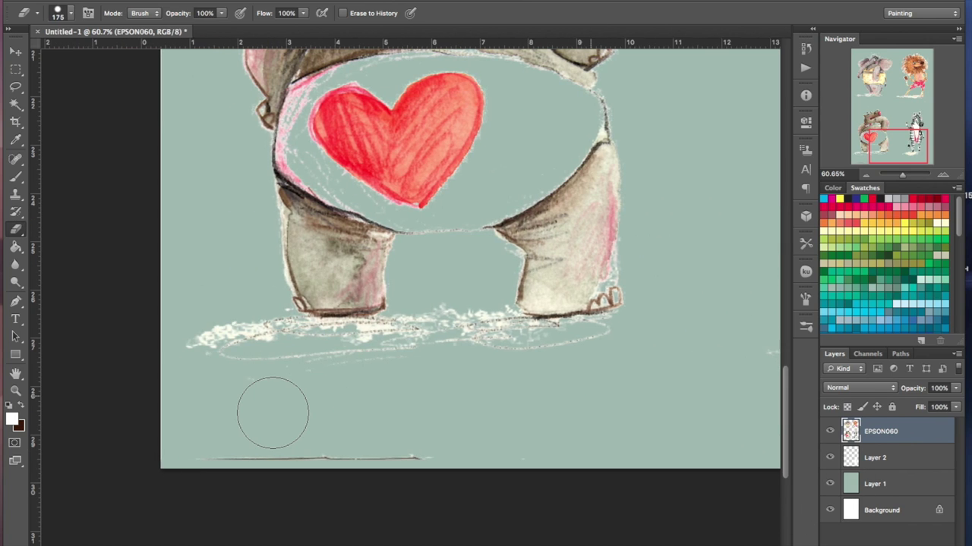
pyautogui.moveTo(376, 434)
pyautogui.mouseDown()
pyautogui.moveTo(281, 450)
pyautogui.moveTo(210, 433)
pyautogui.mouseUp()
pyautogui.scroll(15, 217, 440)
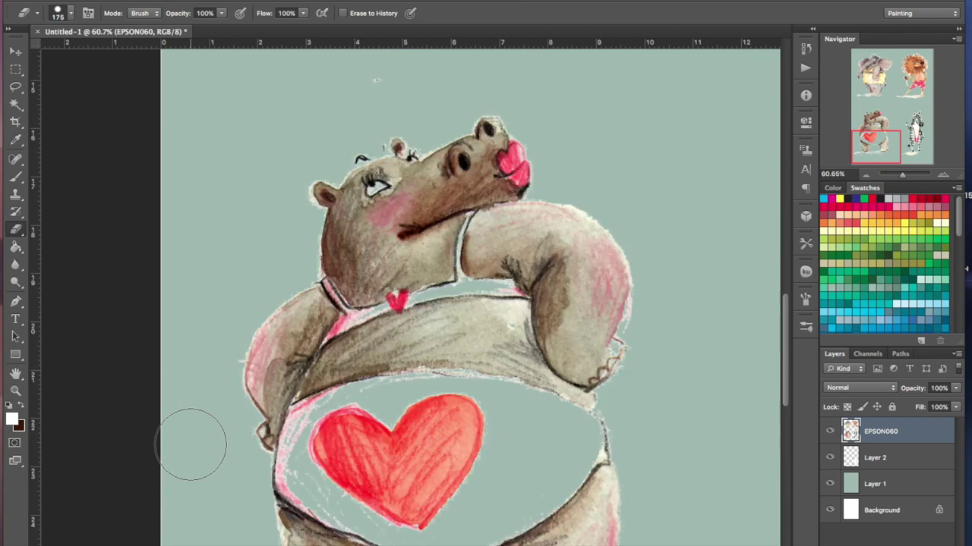
pyautogui.scroll(5, 260, 462)
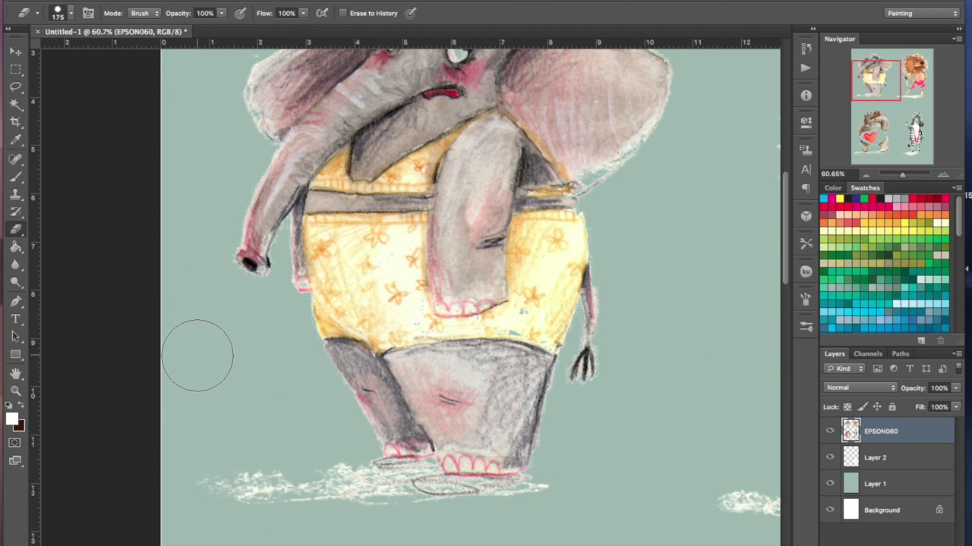
pyautogui.scroll(10, 195, 354)
pyautogui.scroll(-4, 197, 355)
pyautogui.scroll(-3, 198, 355)
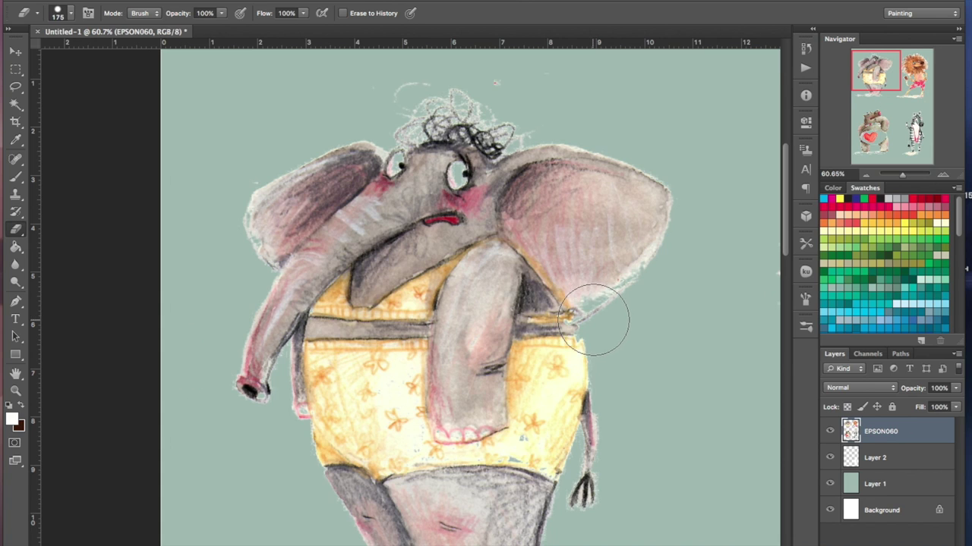
pyautogui.scroll(-10, 600, 320)
pyautogui.scroll(8, 592, 320)
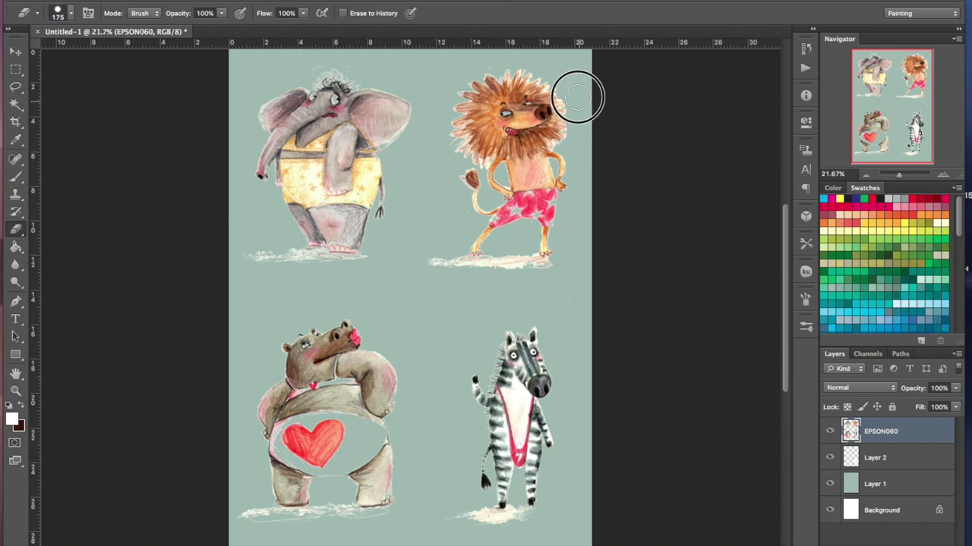
# Choose the textured 38 px brush tip for the Eraser to clean around the lion's mane
pyautogui.moveTo(899, 175); pyautogui.dragTo(904, 175)
pyautogui.moveTo(895, 118); pyautogui.dragTo(901, 61)
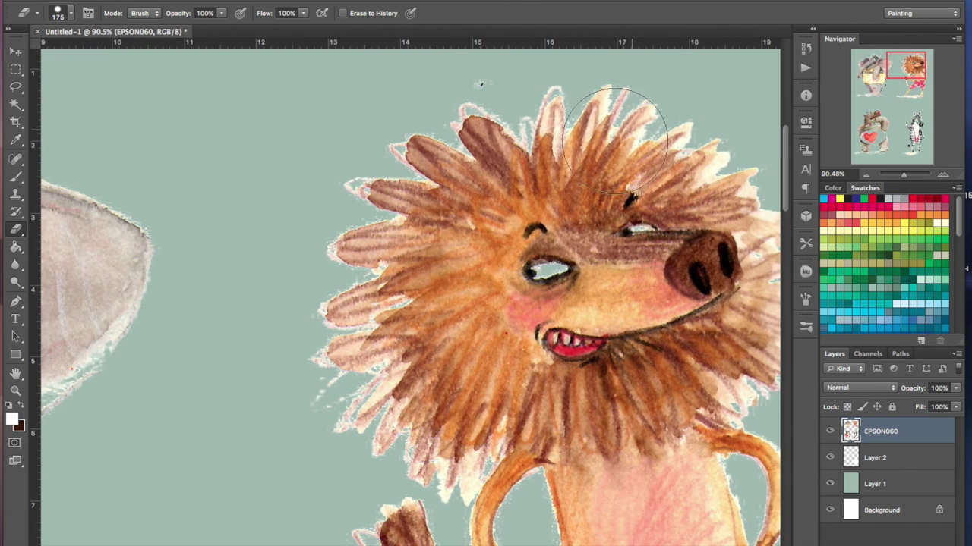
pyautogui.moveTo(409, 353); pyautogui.dragTo(355, 410)
pyautogui.rightClick(237, 251)
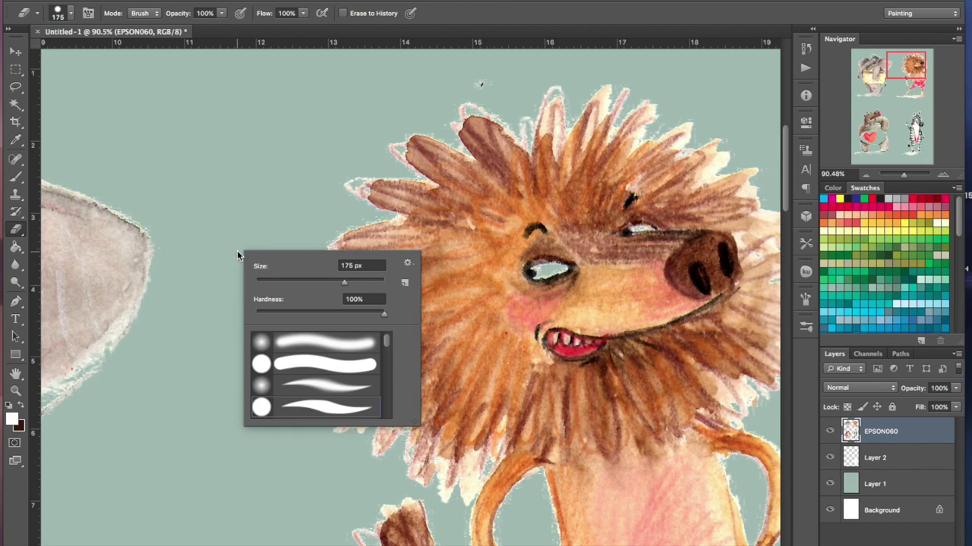
pyautogui.scroll(-10, 339, 381)
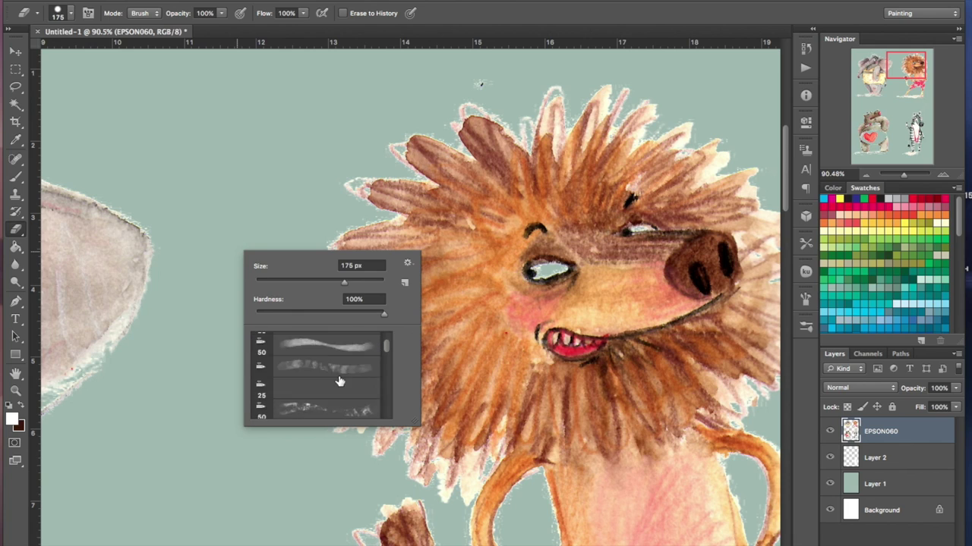
pyautogui.scroll(-8, 339, 381)
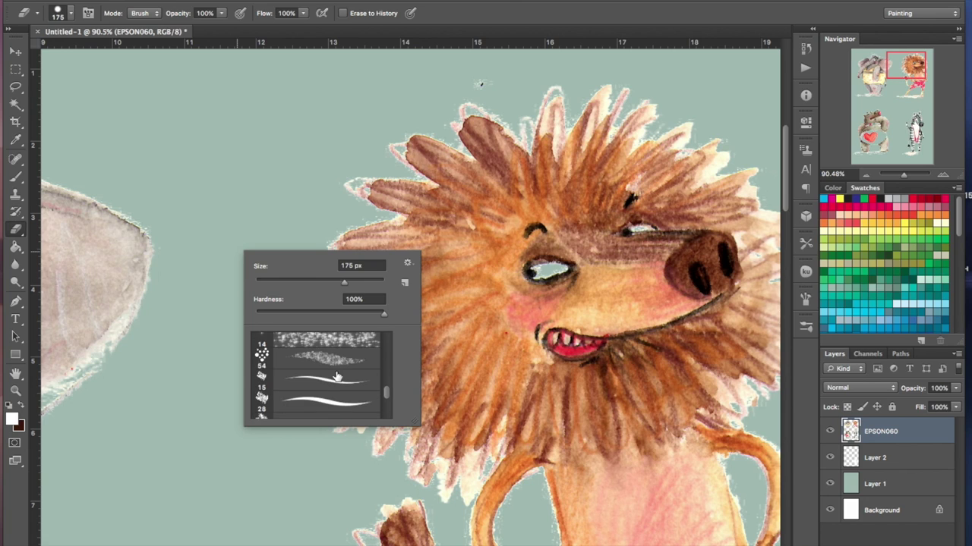
pyautogui.scroll(-5, 336, 377)
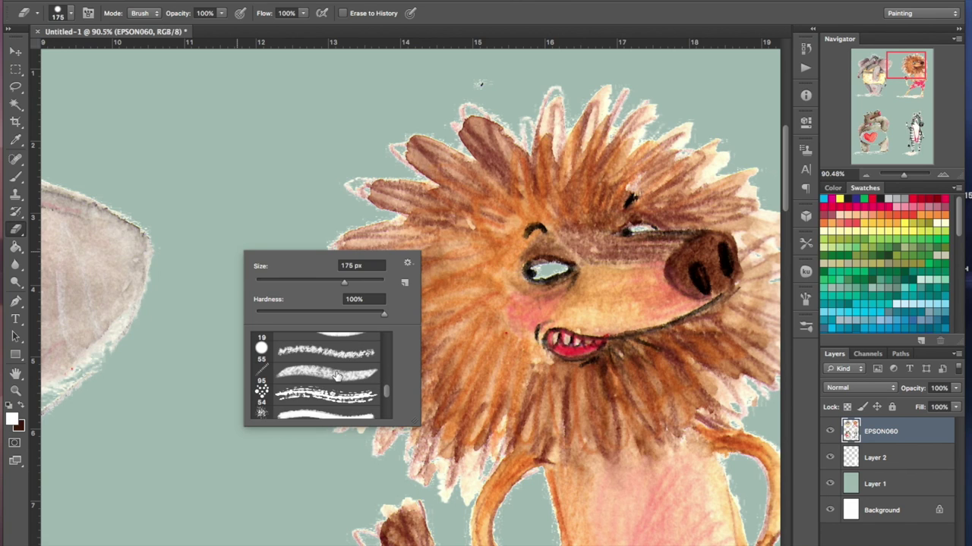
pyautogui.scroll(-6, 336, 378)
pyautogui.scroll(-6, 337, 377)
pyautogui.scroll(-6, 337, 377)
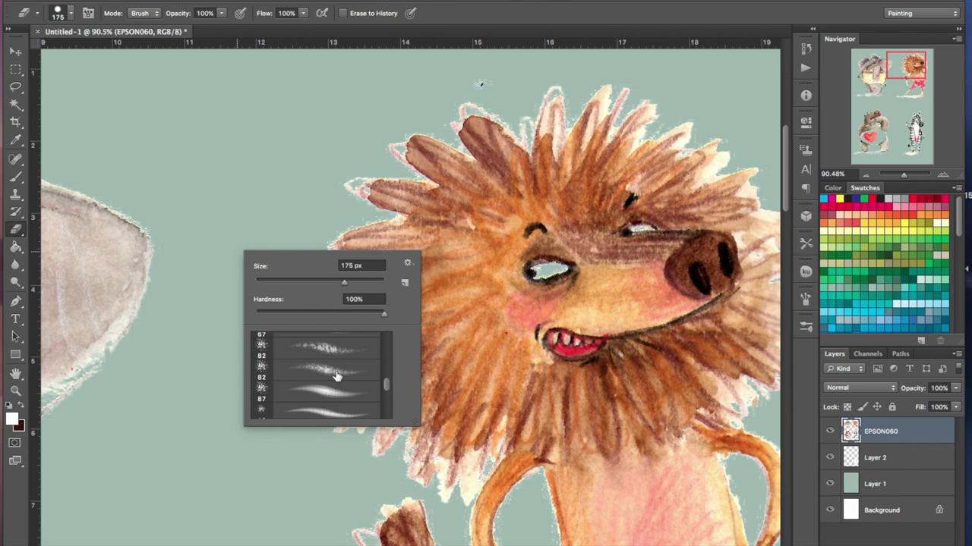
pyautogui.scroll(-3, 336, 377)
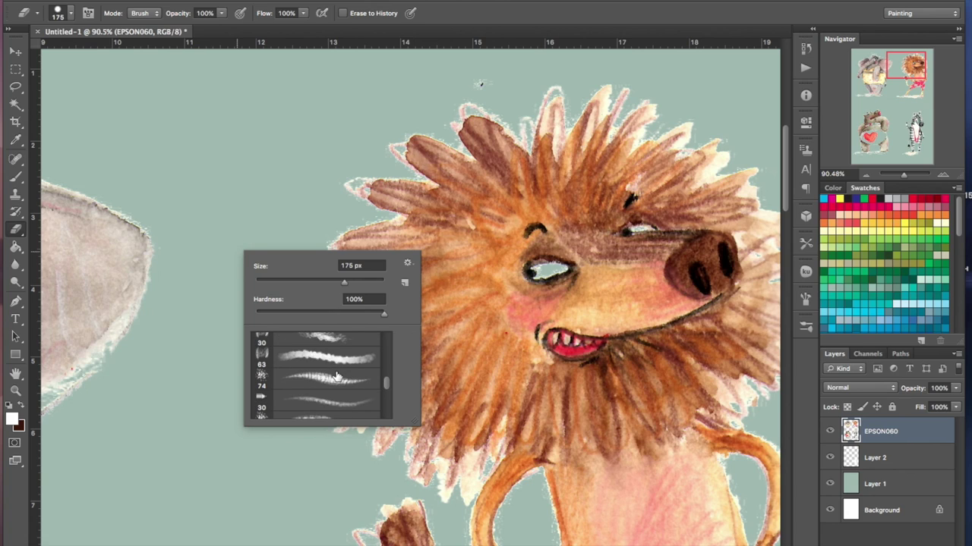
pyautogui.scroll(1, 336, 377)
pyautogui.scroll(1, 336, 378)
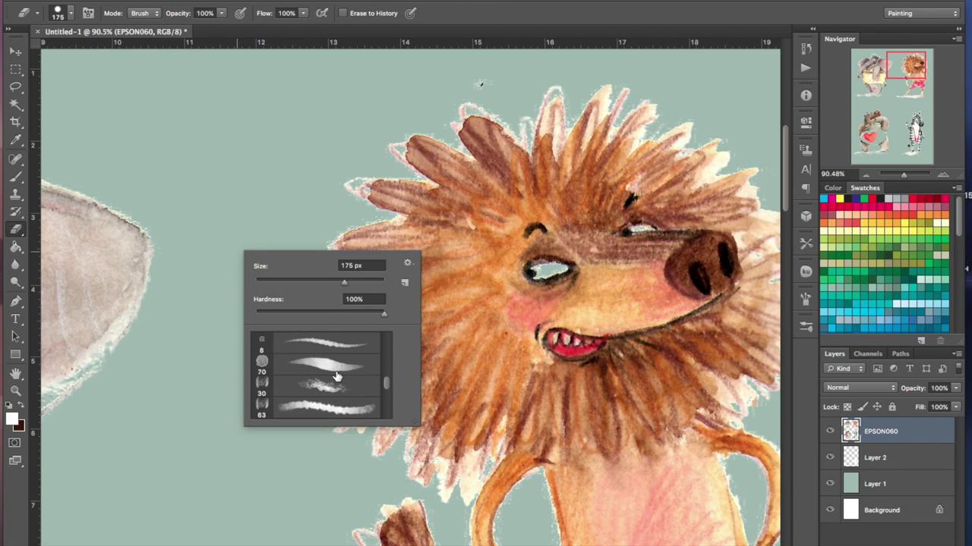
pyautogui.scroll(1, 336, 377)
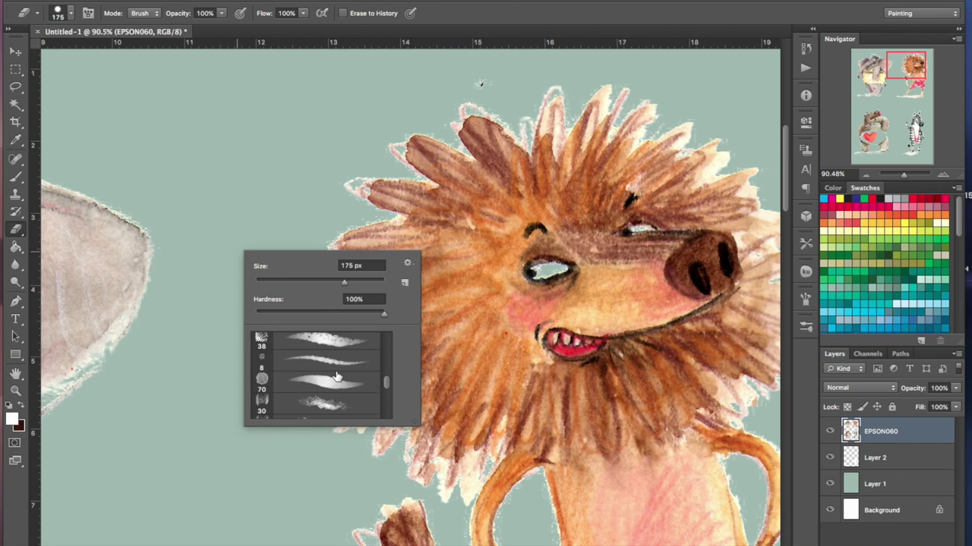
pyautogui.scroll(1, 336, 377)
pyautogui.click(324, 355)
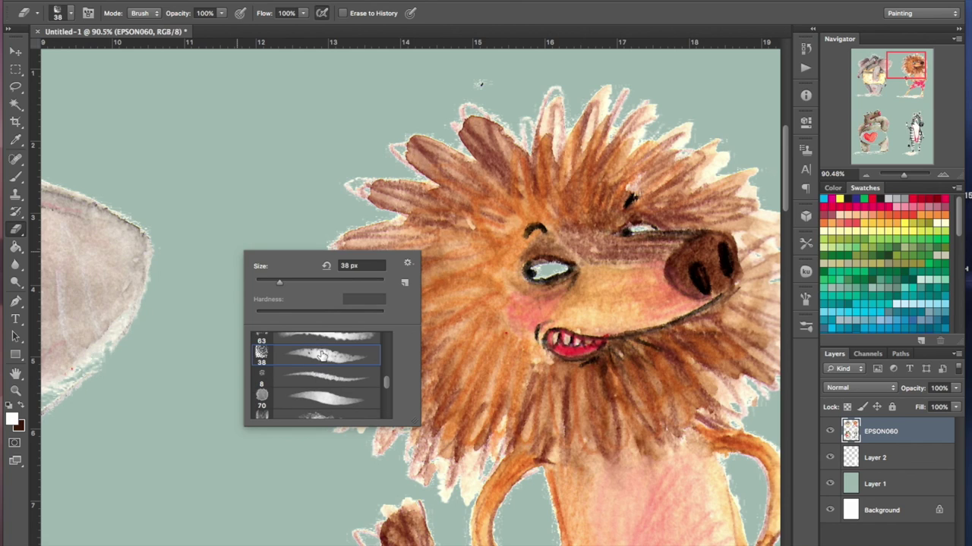
pyautogui.click(274, 170)
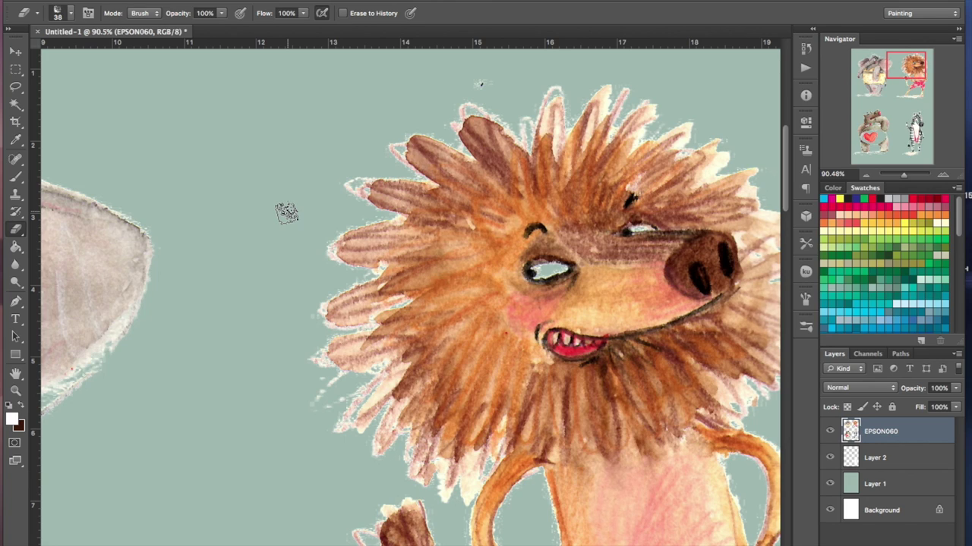
# Erase the pale scan fringe and stray marks around the lion's mane with the 20 px textured Eraser
pyautogui.press('[')
pyautogui.press('[')
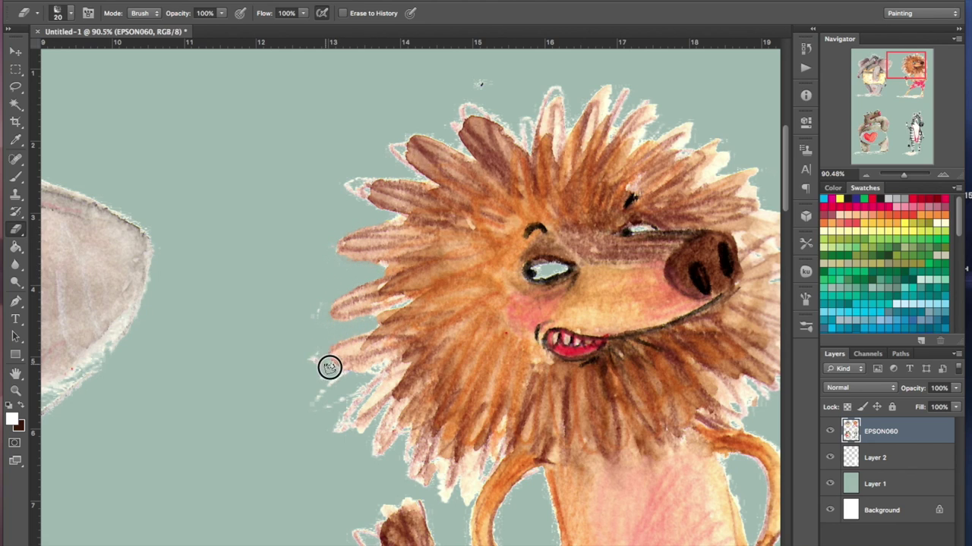
pyautogui.moveTo(314, 347)
pyautogui.mouseDown()
pyautogui.moveTo(320, 377)
pyautogui.moveTo(371, 372)
pyautogui.moveTo(319, 392)
pyautogui.mouseUp()
pyautogui.moveTo(399, 213)
pyautogui.mouseDown()
pyautogui.moveTo(362, 190)
pyautogui.moveTo(369, 177)
pyautogui.moveTo(405, 174)
pyautogui.moveTo(341, 183)
pyautogui.moveTo(353, 188)
pyautogui.moveTo(368, 144)
pyautogui.moveTo(412, 173)
pyautogui.moveTo(399, 146)
pyautogui.moveTo(405, 129)
pyautogui.moveTo(391, 149)
pyautogui.moveTo(419, 131)
pyautogui.moveTo(461, 146)
pyautogui.moveTo(459, 114)
pyautogui.moveTo(493, 118)
pyautogui.moveTo(472, 101)
pyautogui.moveTo(442, 124)
pyautogui.moveTo(479, 87)
pyautogui.mouseUp()
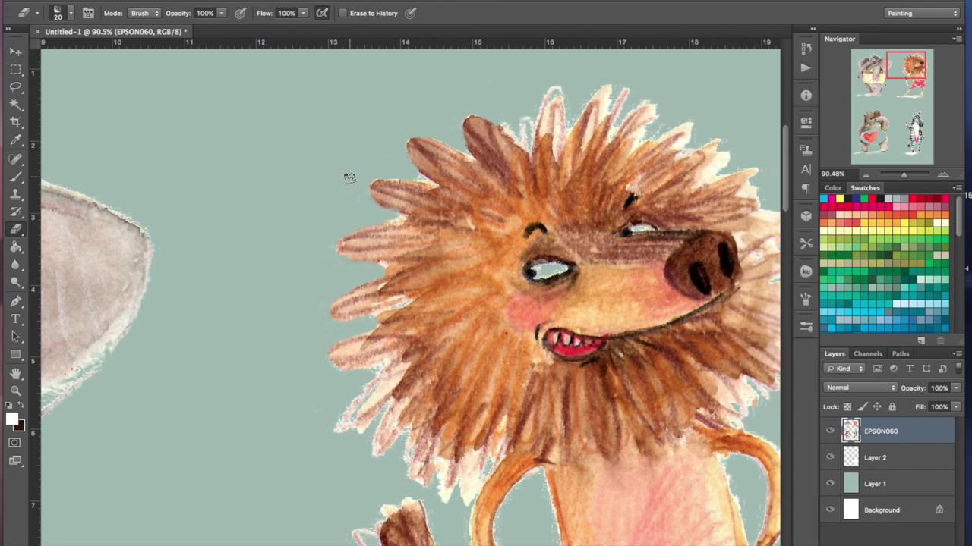
pyautogui.moveTo(501, 125)
pyautogui.mouseDown()
pyautogui.moveTo(529, 137)
pyautogui.moveTo(529, 107)
pyautogui.moveTo(524, 132)
pyautogui.moveTo(555, 81)
pyautogui.moveTo(572, 123)
pyautogui.moveTo(612, 96)
pyautogui.mouseUp()
pyautogui.scroll(-5, 587, 324)
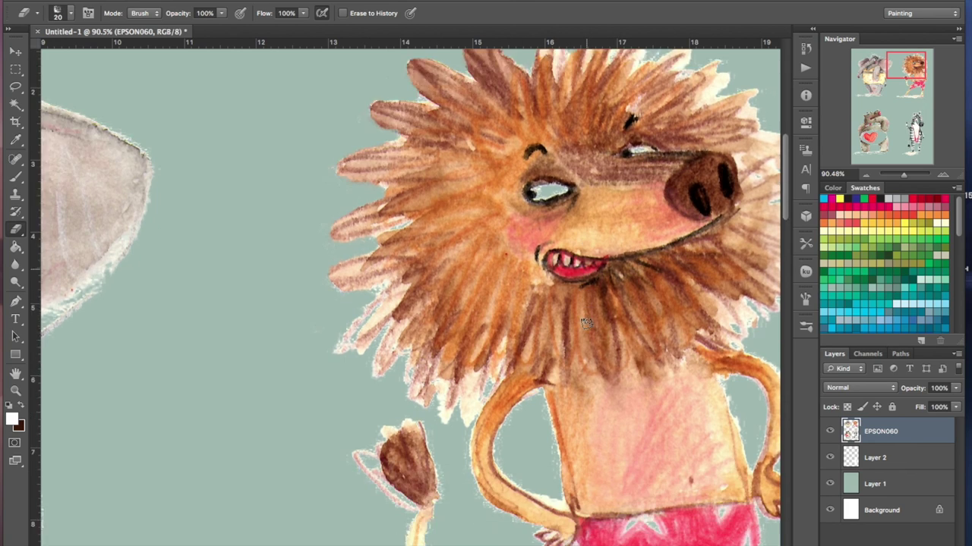
# Check the zebra and the full page, and hide Layer 1 to show the drawings on white
pyautogui.moveTo(906, 102); pyautogui.dragTo(911, 145)
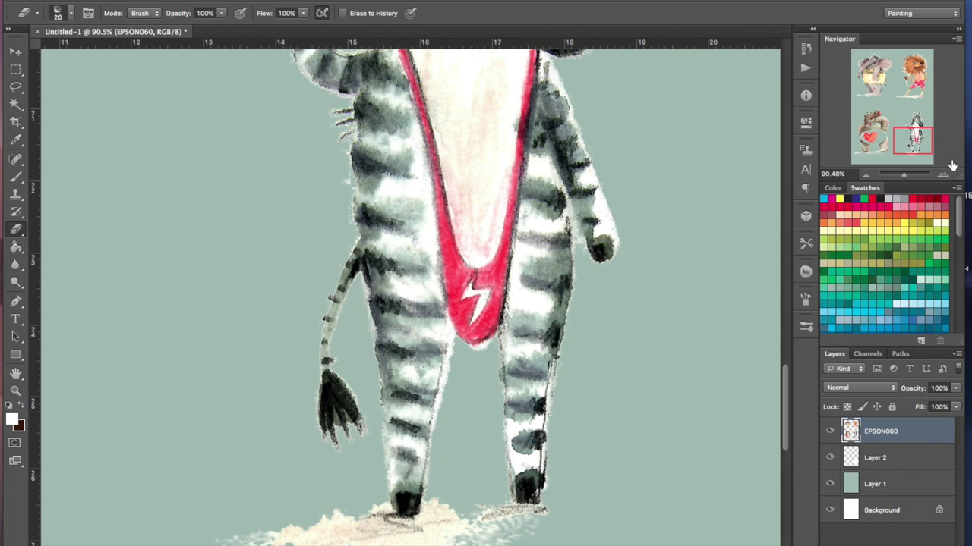
pyautogui.moveTo(904, 175); pyautogui.dragTo(900, 179)
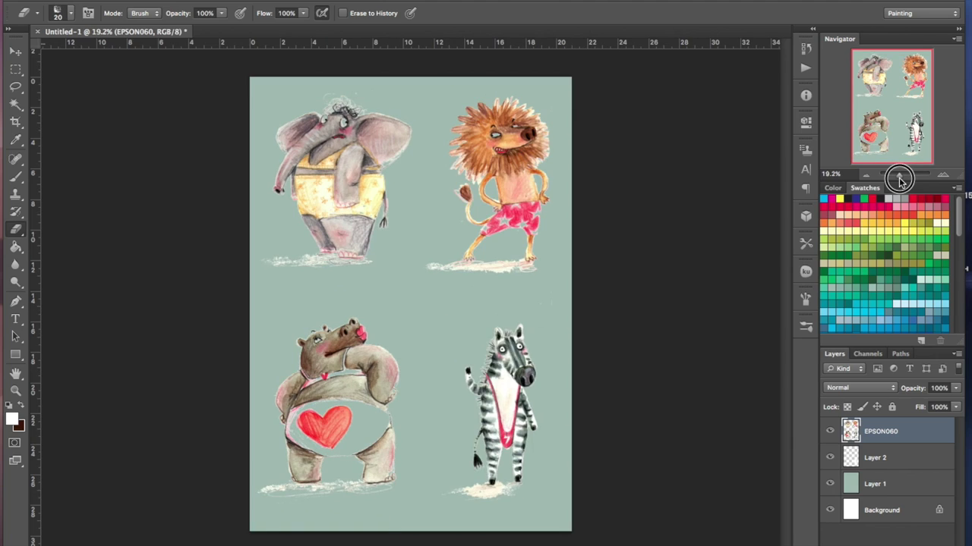
pyautogui.click(829, 484)
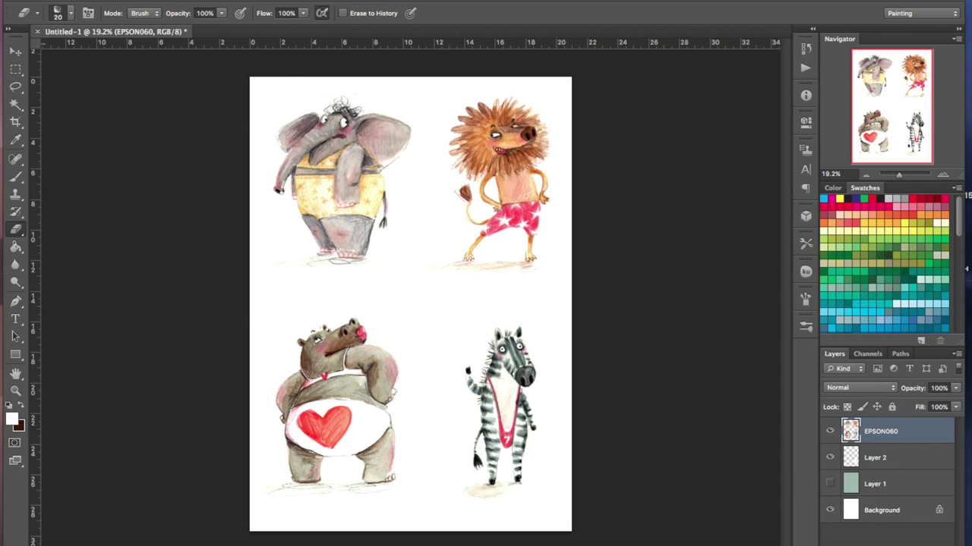
# Try a midtone Color Balance of +3, +27, +75 on the EPSON060 layer
pyautogui.click(182, 2)
pyautogui.moveTo(184, 22)
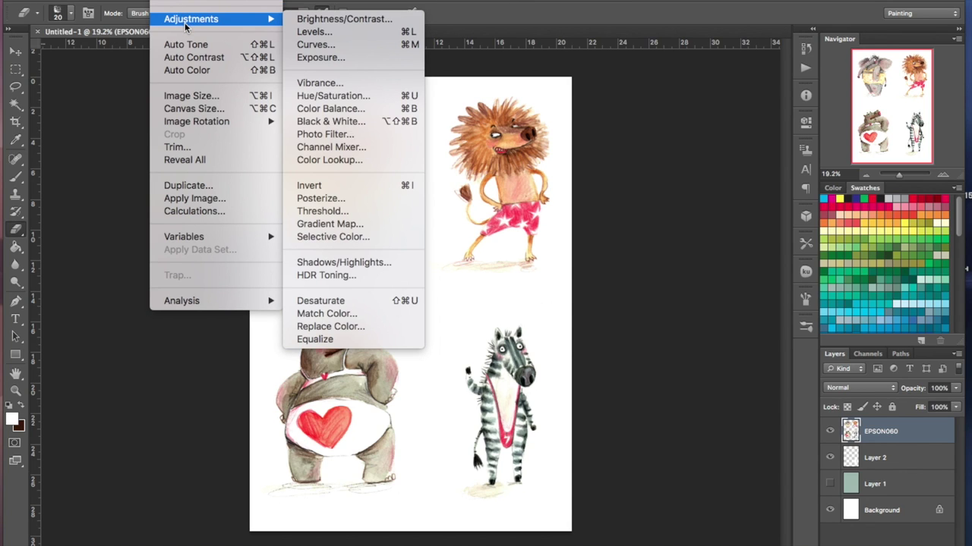
pyautogui.click(337, 108)
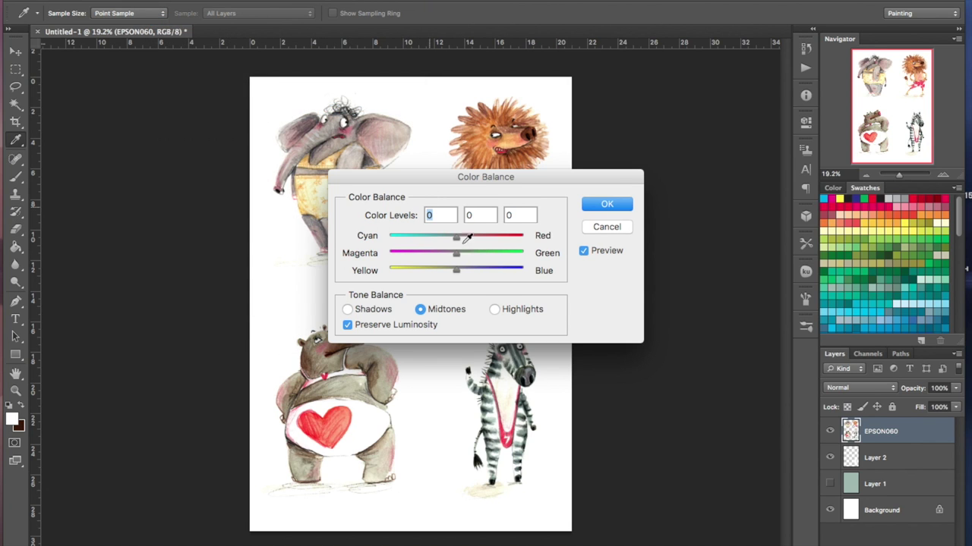
pyautogui.moveTo(541, 178); pyautogui.dragTo(788, 148)
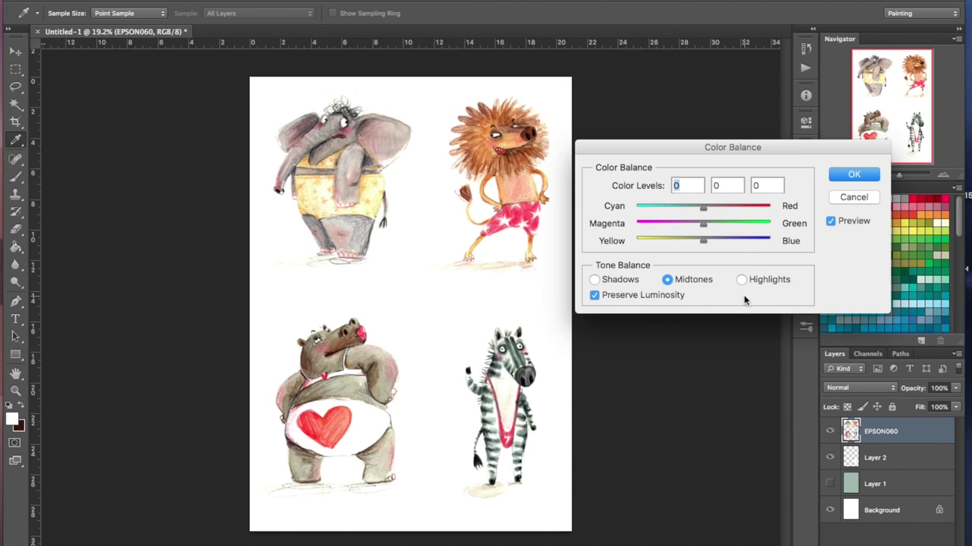
pyautogui.click(705, 210)
pyautogui.moveTo(705, 211); pyautogui.dragTo(753, 248)
pyautogui.moveTo(702, 225); pyautogui.dragTo(722, 225)
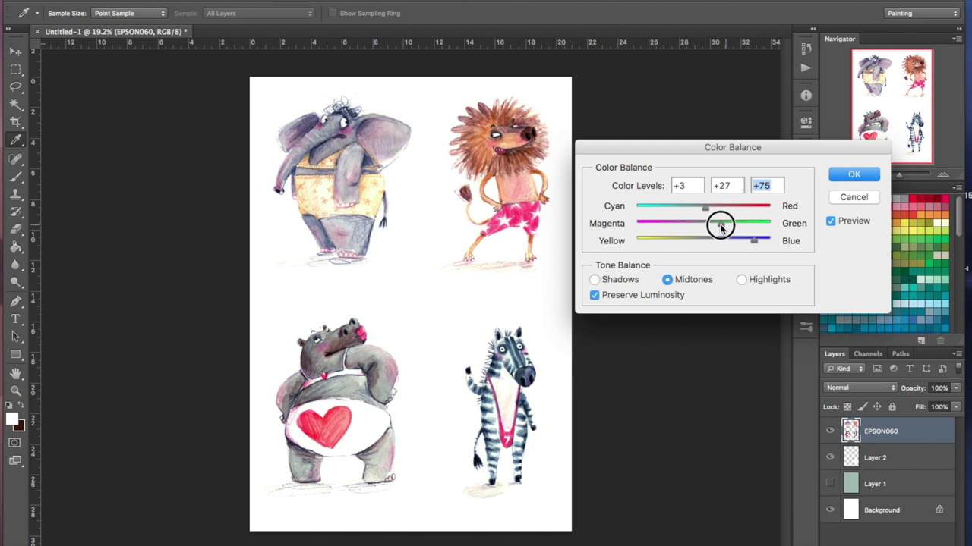
pyautogui.click(851, 197)
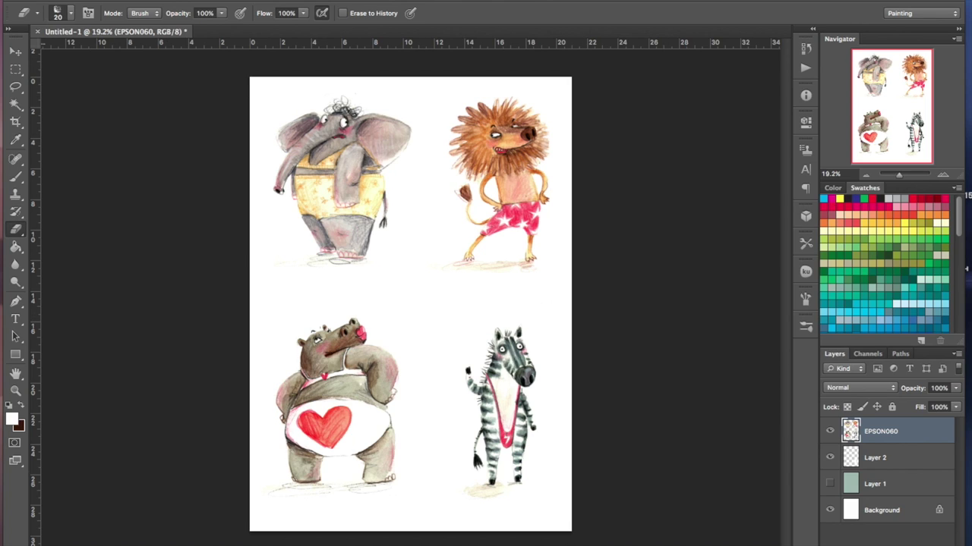
# Try Replace Color on the pink sampled from the lion's shorts with fuzziness 170 and a slight hue shift
pyautogui.click(173, 2)
pyautogui.moveTo(174, 25)
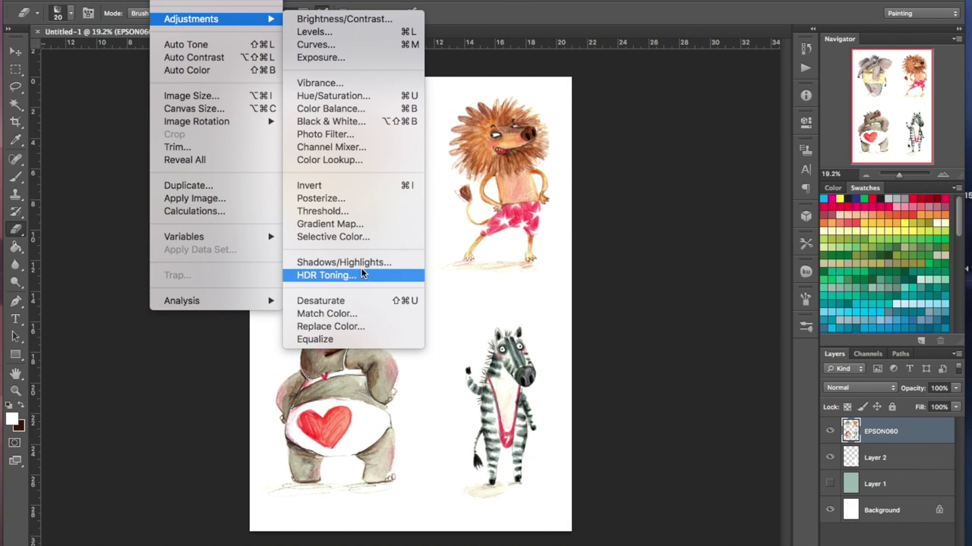
pyautogui.click(363, 326)
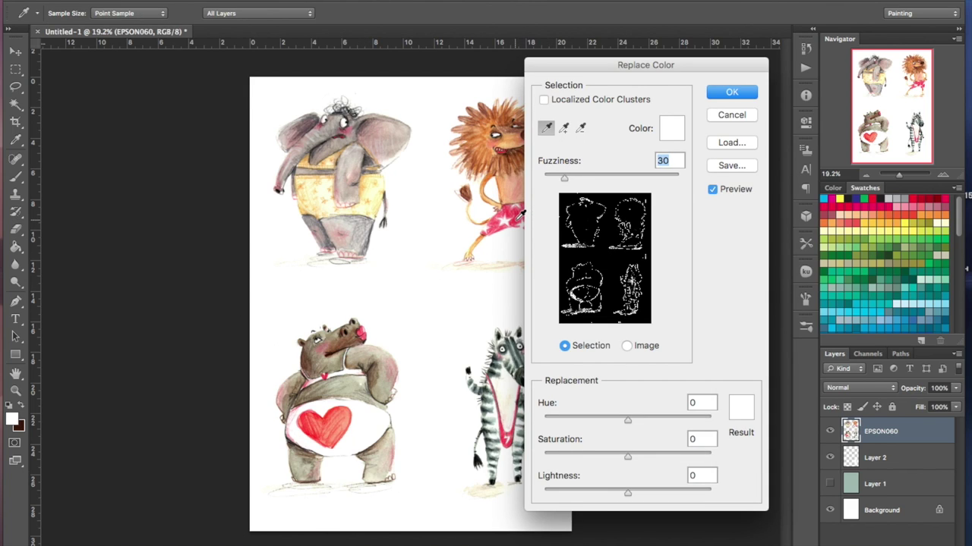
pyautogui.click(520, 216)
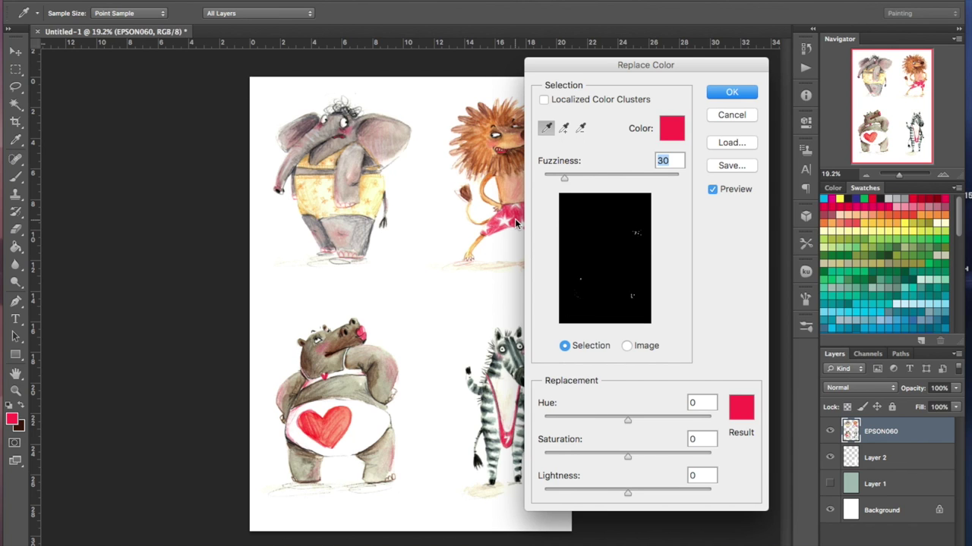
pyautogui.moveTo(702, 61); pyautogui.dragTo(752, 48)
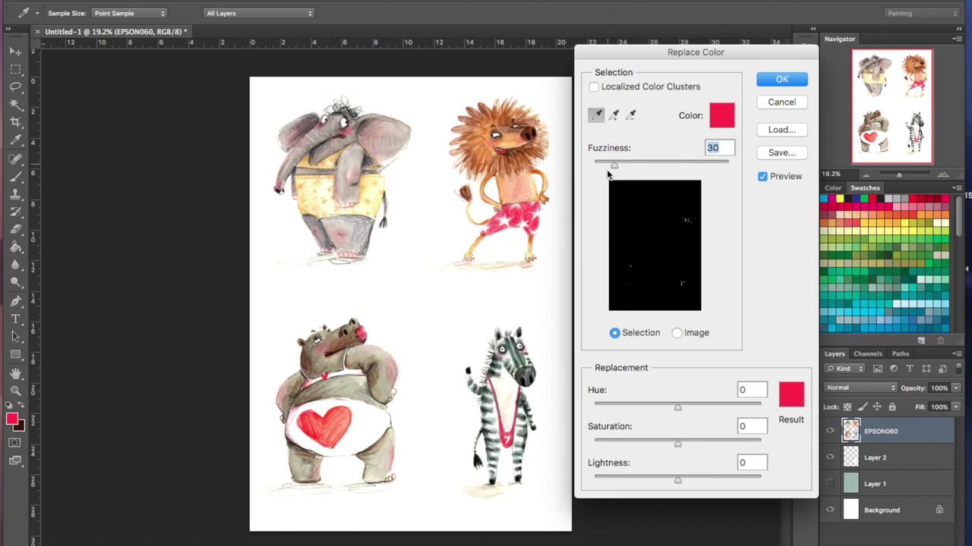
pyautogui.moveTo(612, 161); pyautogui.dragTo(709, 185)
pyautogui.moveTo(676, 407)
pyautogui.mouseDown()
pyautogui.moveTo(656, 407)
pyautogui.moveTo(699, 410)
pyautogui.moveTo(676, 412)
pyautogui.mouseUp()
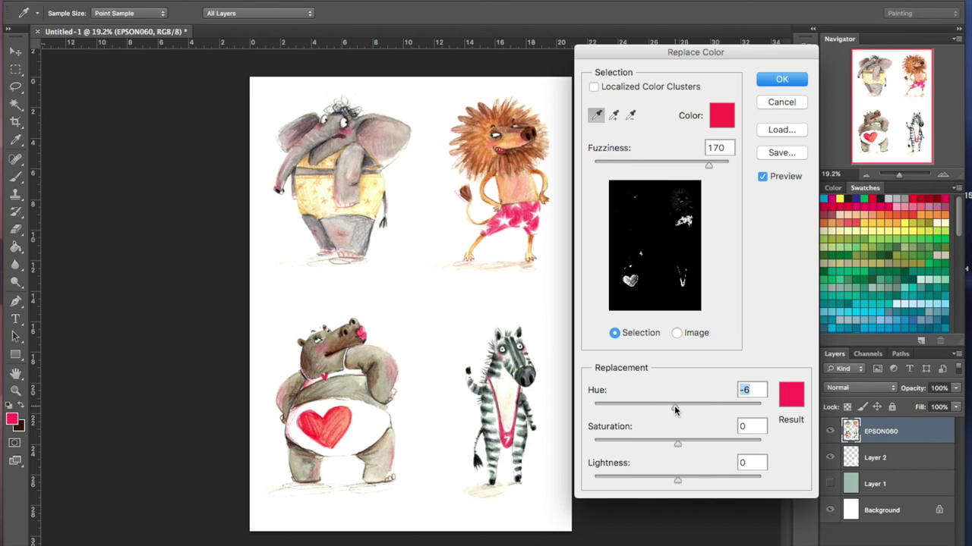
pyautogui.moveTo(674, 409)
pyautogui.mouseDown()
pyautogui.moveTo(644, 410)
pyautogui.moveTo(709, 410)
pyautogui.moveTo(677, 407)
pyautogui.mouseUp()
pyautogui.click(797, 101)
# Lasso the lion, recolour its pink shorts purple using Replace Color with fuzziness 132, and deselect
pyautogui.click(15, 86)
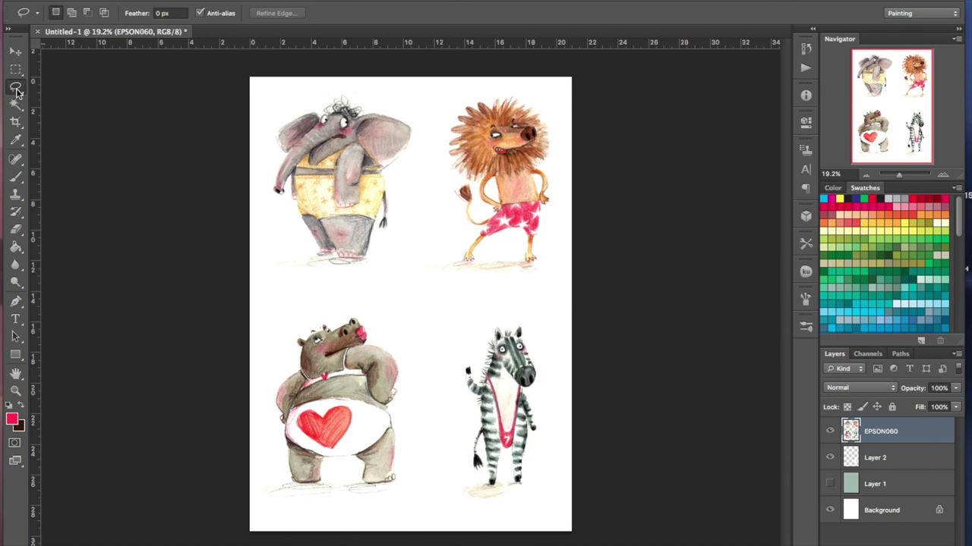
pyautogui.moveTo(438, 136)
pyautogui.mouseDown()
pyautogui.moveTo(434, 258)
pyautogui.moveTo(497, 301)
pyautogui.moveTo(609, 220)
pyautogui.moveTo(565, 107)
pyautogui.moveTo(531, 81)
pyautogui.moveTo(465, 85)
pyautogui.moveTo(438, 117)
pyautogui.moveTo(436, 145)
pyautogui.mouseUp()
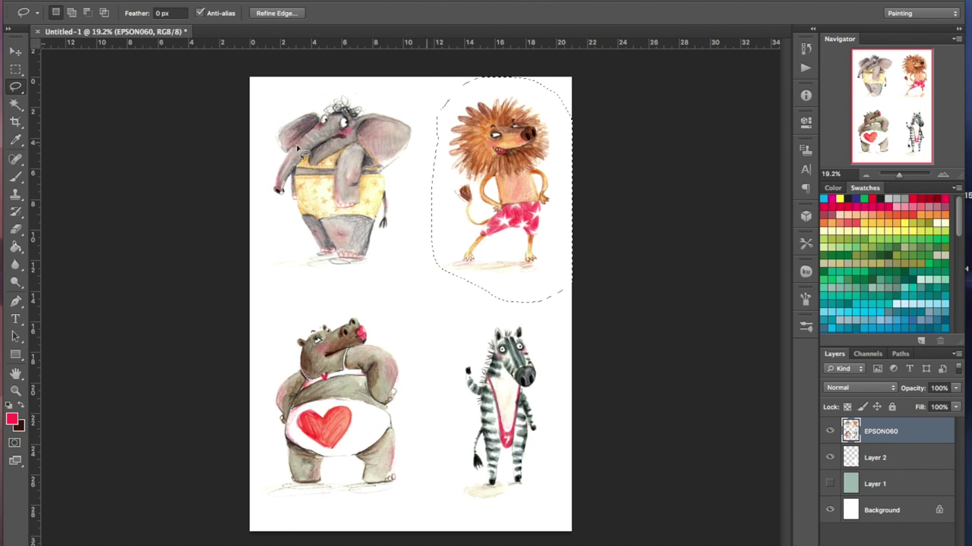
pyautogui.click(175, 3)
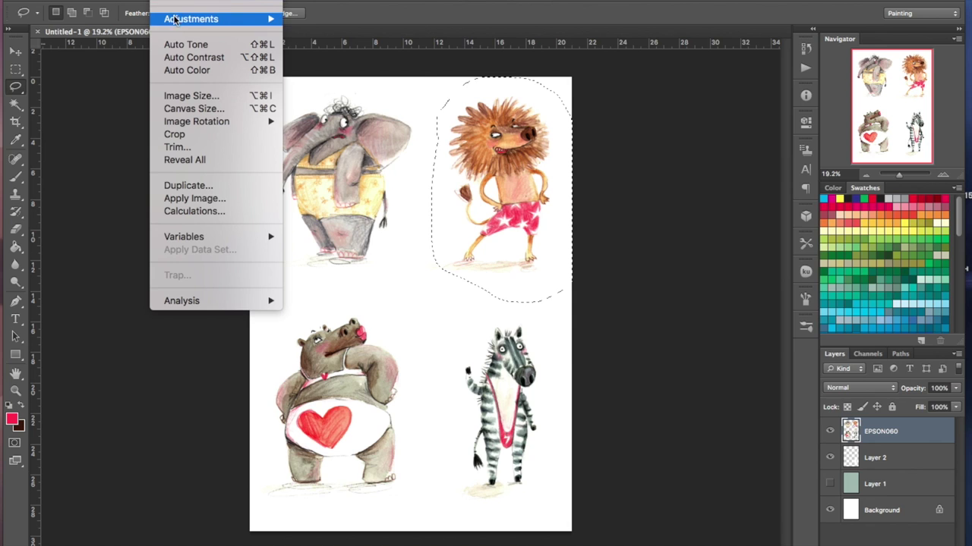
pyautogui.moveTo(179, 19)
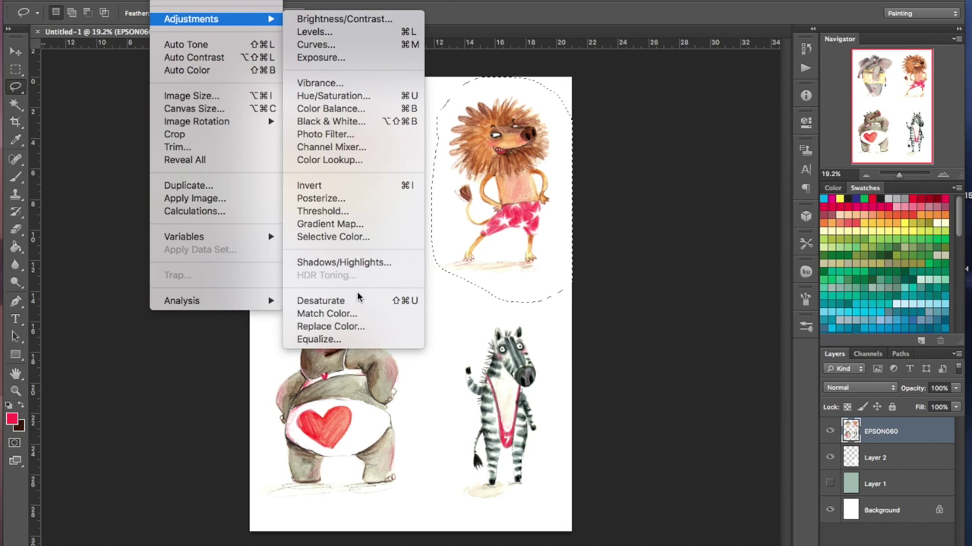
pyautogui.click(353, 328)
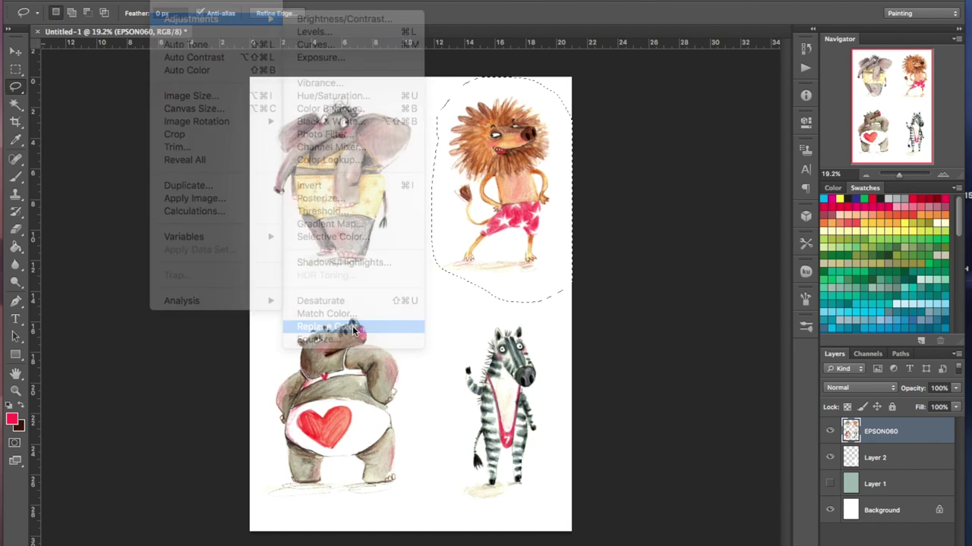
pyautogui.click(519, 216)
pyautogui.moveTo(614, 164); pyautogui.dragTo(682, 180)
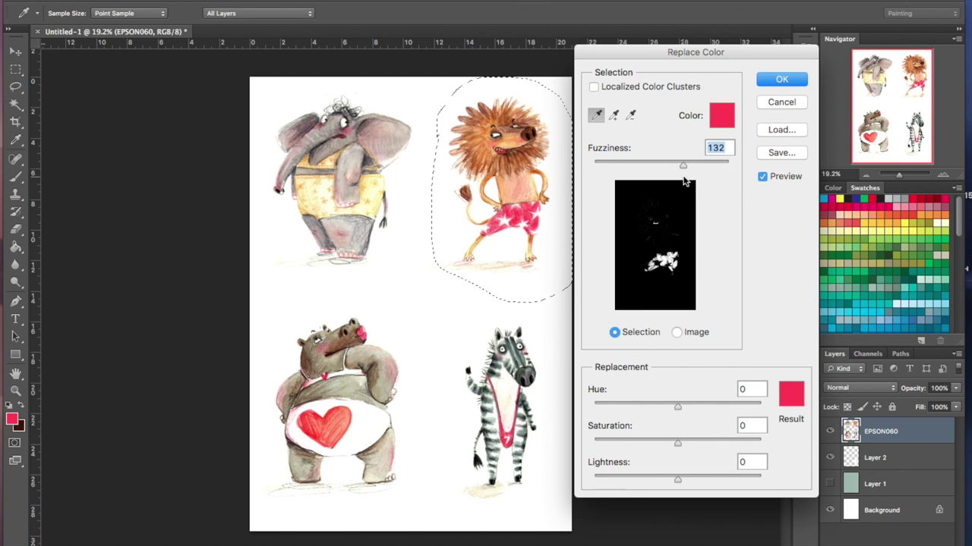
pyautogui.moveTo(677, 405); pyautogui.dragTo(645, 403)
pyautogui.click(782, 80)
pyautogui.press('l')
pyautogui.hotkey('ctrl', 'd')
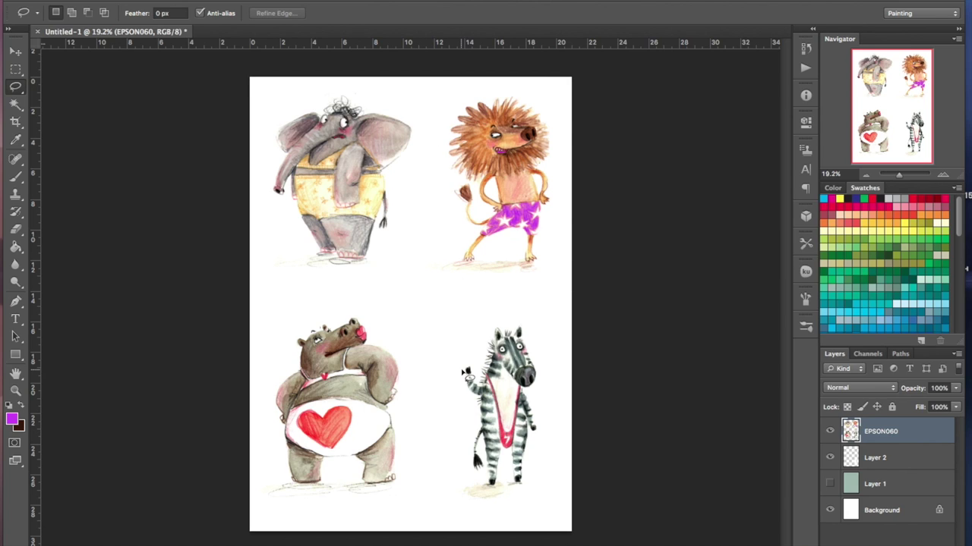
# Undo the purple recolouring of the lion's shorts and clear the selection around the lion
pyautogui.hotkey('ctrl', 'alt', 'z')
pyautogui.hotkey('ctrl', 'alt', 'z')
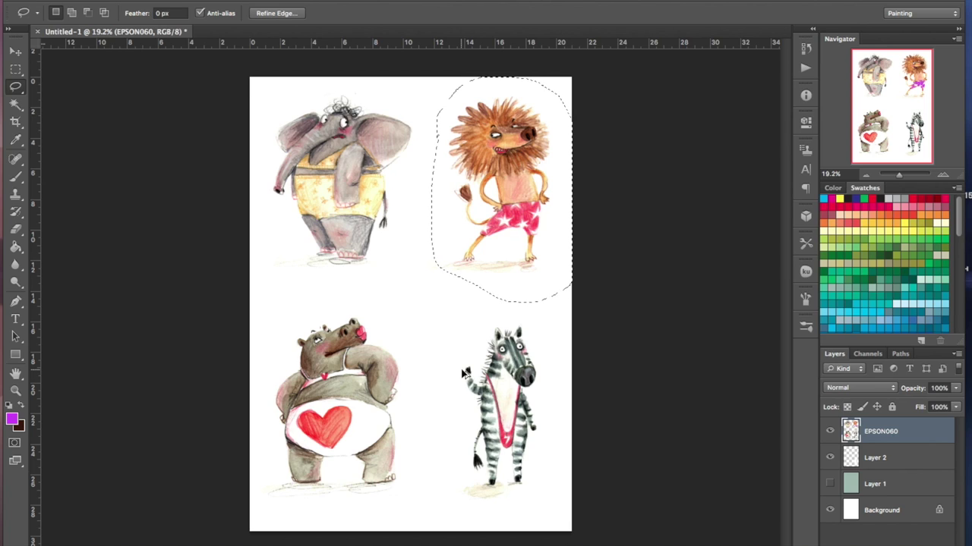
pyautogui.hotkey('ctrl', 'd')
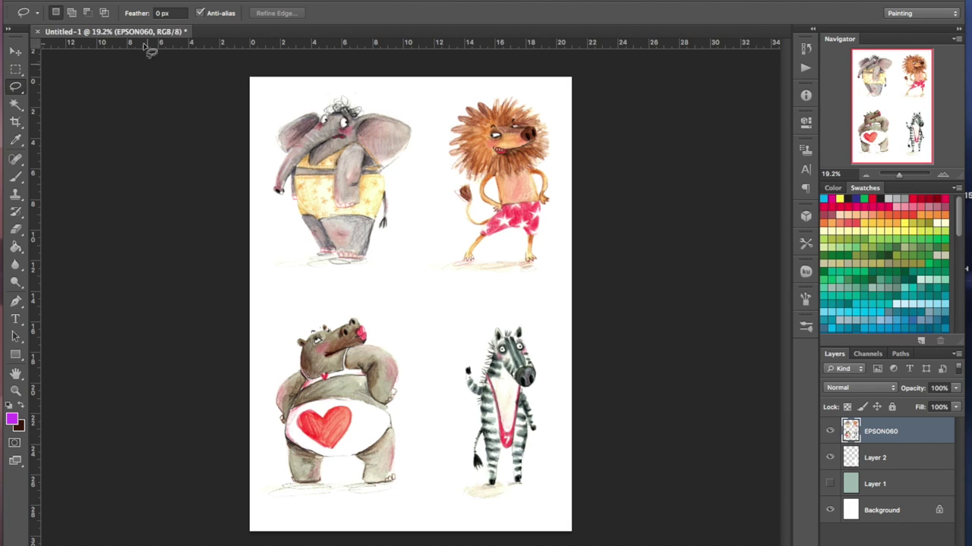
# Fine-tune the saturation and lightness of the EPSON060 layer with a Hue/Saturation adjustment
pyautogui.click(175, 0)
pyautogui.moveTo(182, 22)
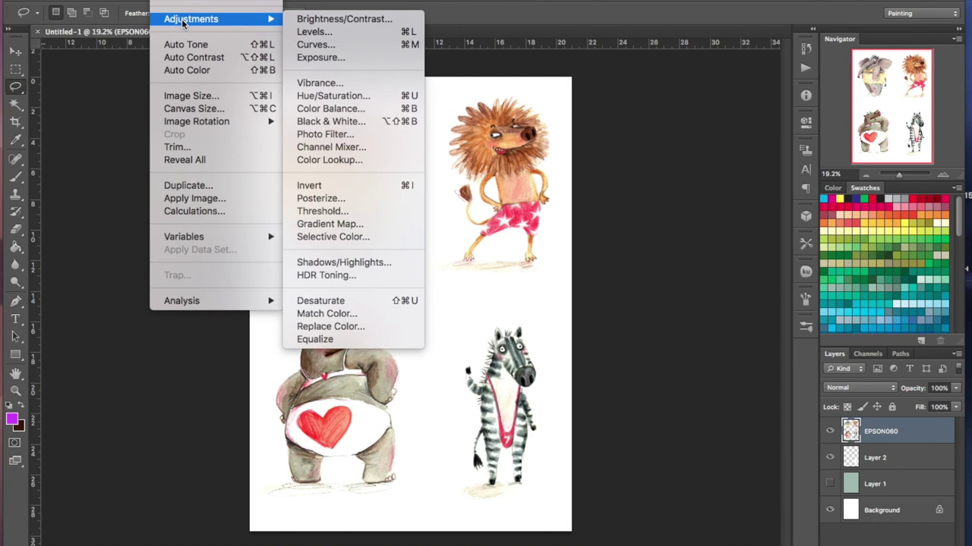
pyautogui.click(355, 97)
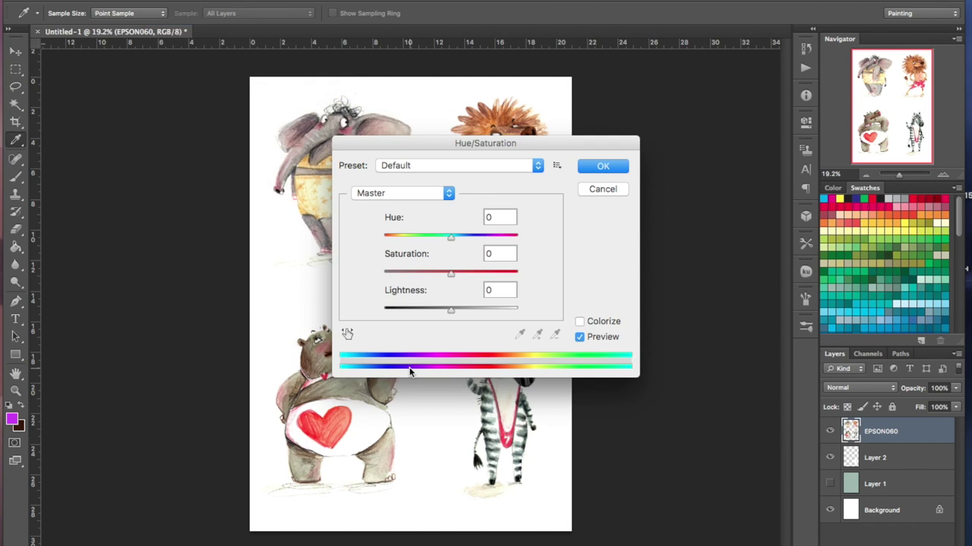
pyautogui.moveTo(562, 147); pyautogui.dragTo(810, 94)
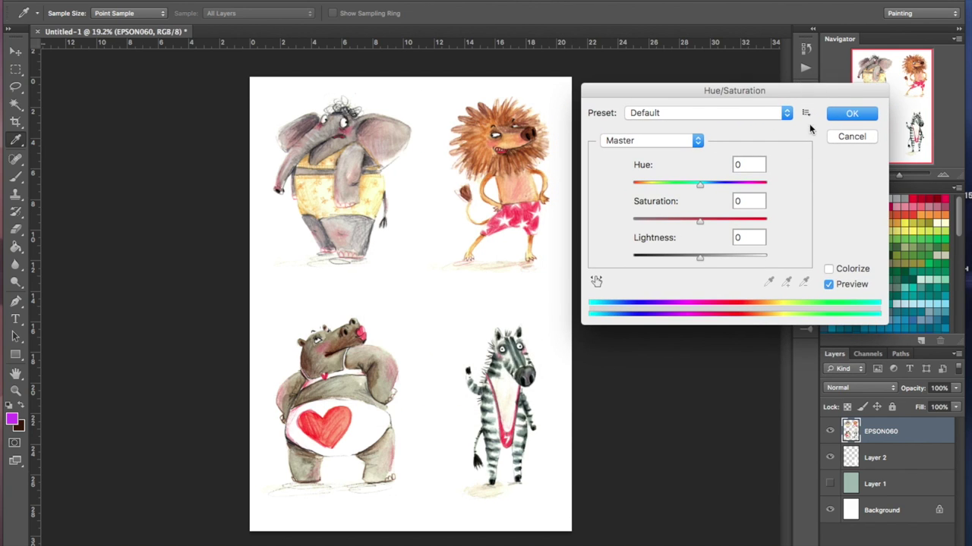
pyautogui.moveTo(701, 220)
pyautogui.mouseDown()
pyautogui.moveTo(755, 221)
pyautogui.moveTo(652, 222)
pyautogui.moveTo(698, 224)
pyautogui.mouseUp()
pyautogui.moveTo(699, 258)
pyautogui.mouseDown()
pyautogui.moveTo(739, 254)
pyautogui.moveTo(665, 251)
pyautogui.moveTo(701, 256)
pyautogui.mouseUp()
pyautogui.click(852, 114)
pyautogui.press('l')
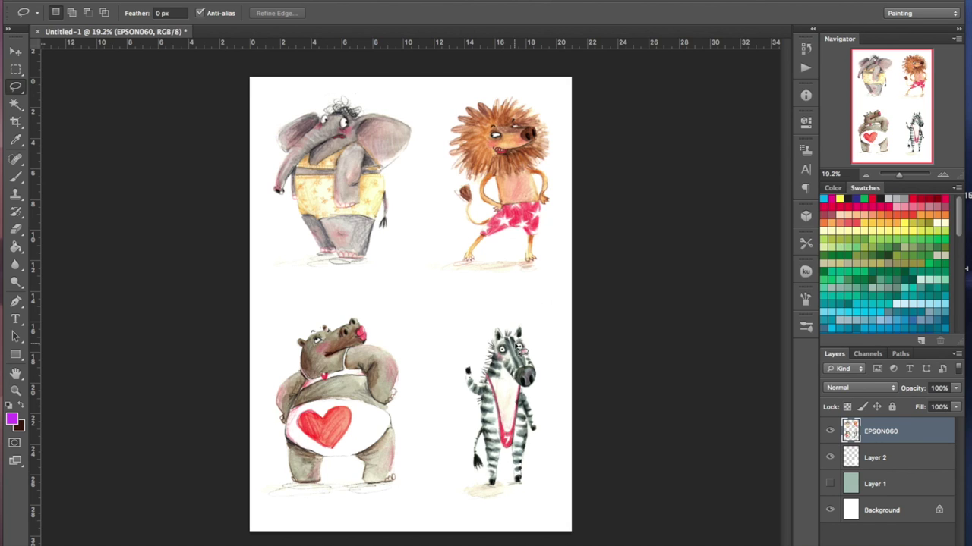
# Apply a Levels adjustment to the RGB channel of the EPSON060 layer using the Default preset
pyautogui.click(179, 0)
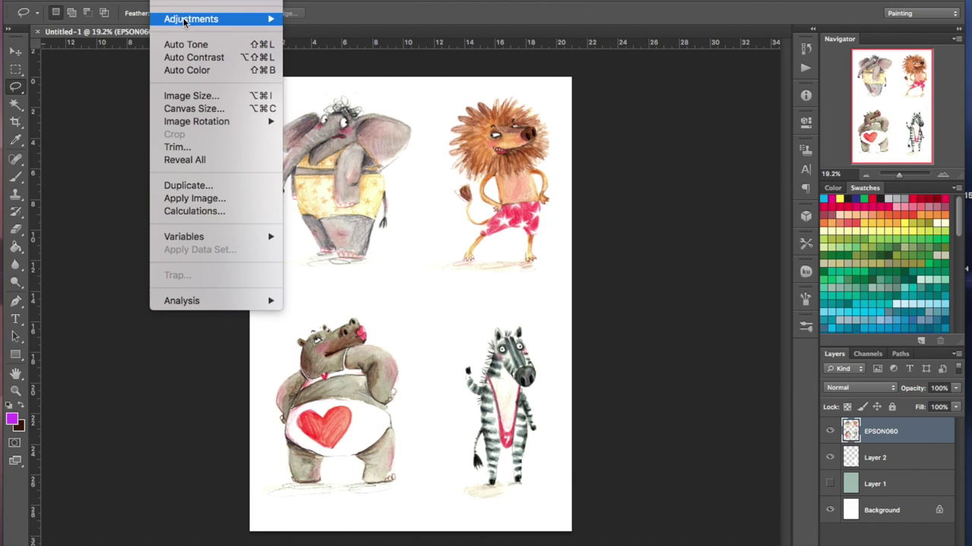
pyautogui.moveTo(183, 22)
pyautogui.click(304, 31)
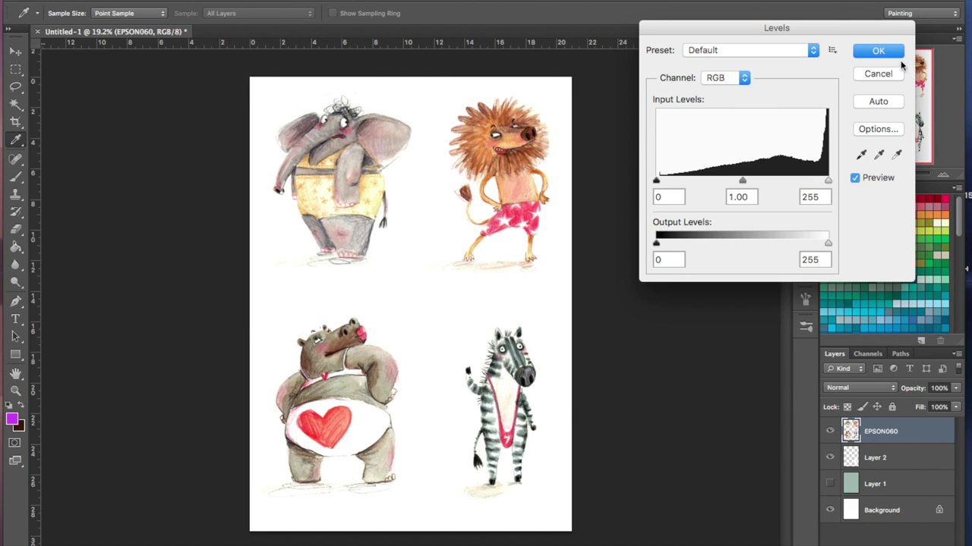
pyautogui.click(881, 52)
pyautogui.press('l')
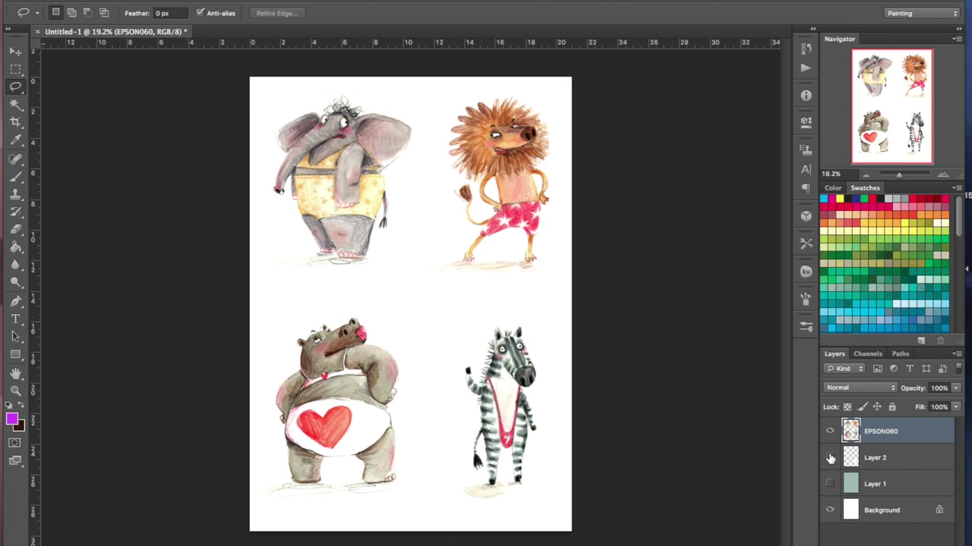
# Show Layer 1 again and compare the drawings with Layer 2 hidden and visible
pyautogui.click(829, 485)
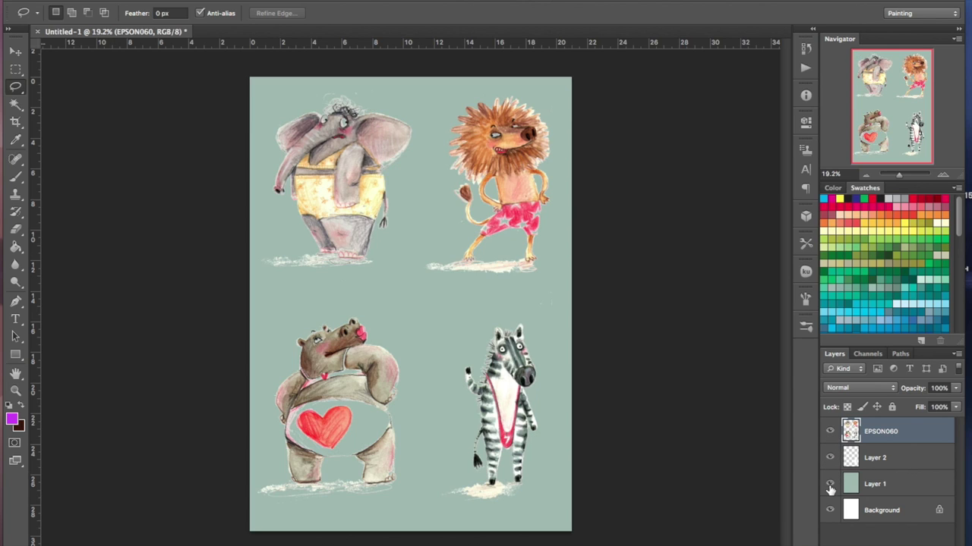
pyautogui.click(830, 459)
pyautogui.click(830, 459)
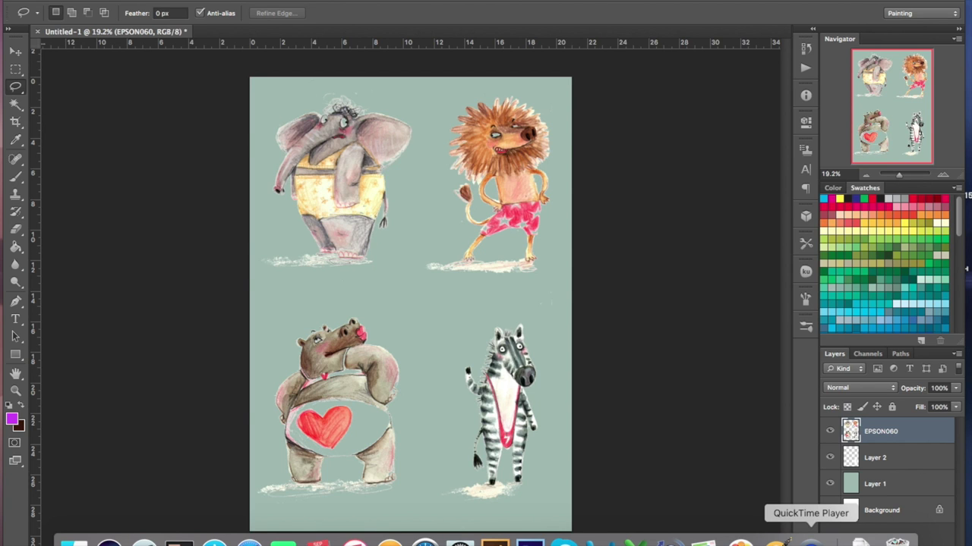
pyautogui.rightClick(811, 541)
pyautogui.click(813, 512)
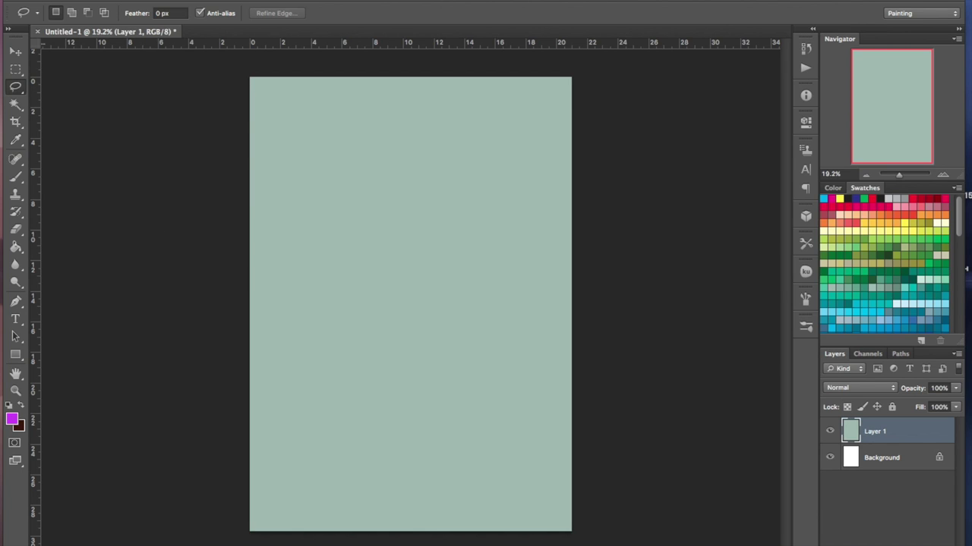
# Place EPSON060.JPG as a new layer above Layer 1, shifted slightly left to expose a strip of the coloured layer
pyautogui.click(110, 2)
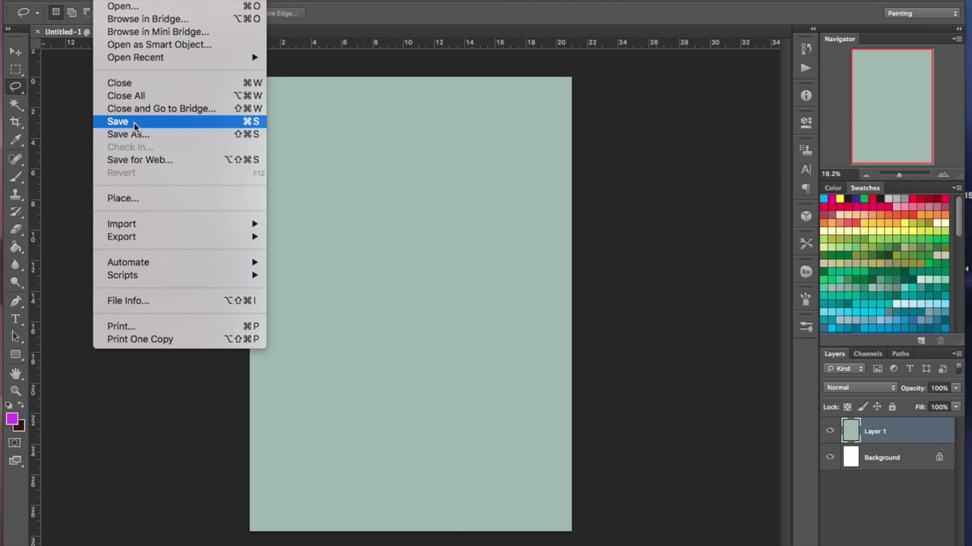
pyautogui.click(131, 201)
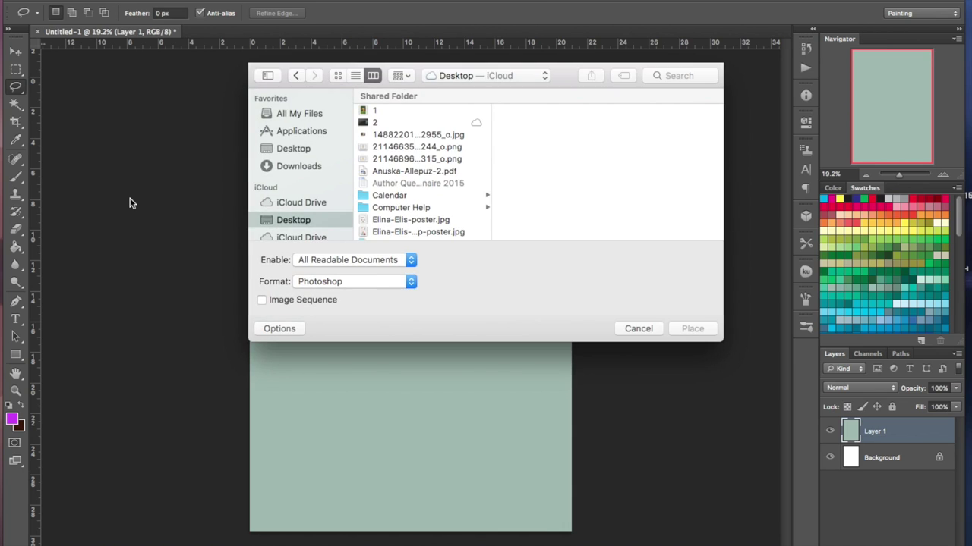
pyautogui.scroll(-5, 393, 188)
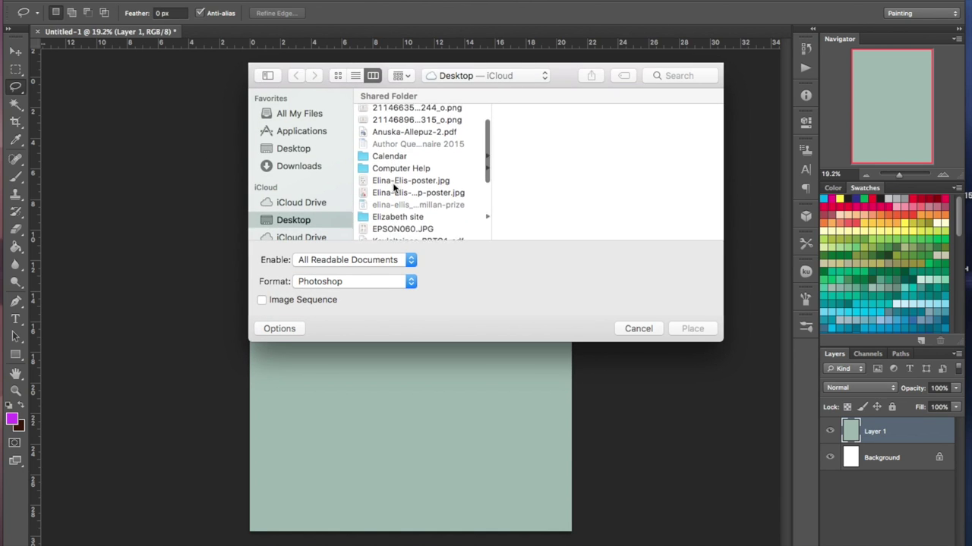
pyautogui.click(385, 168)
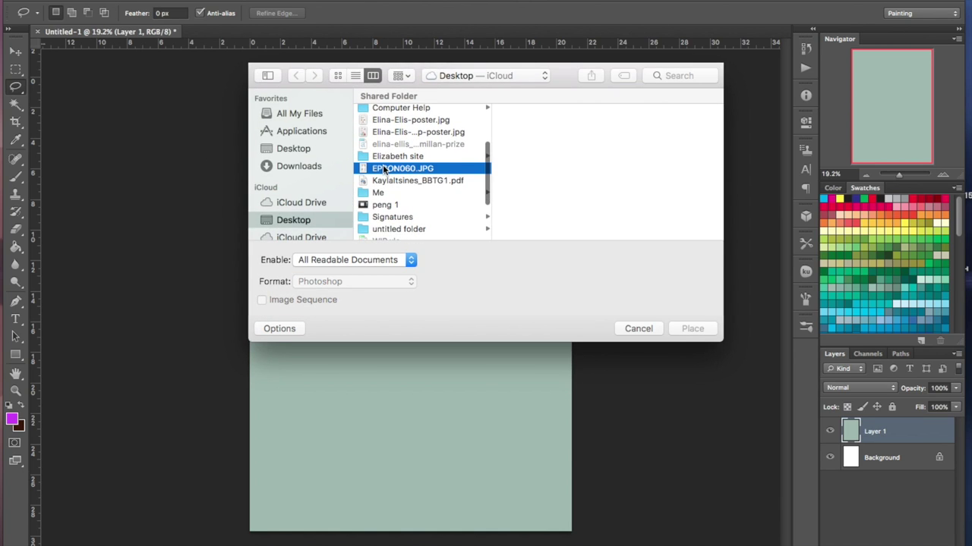
pyautogui.click(707, 329)
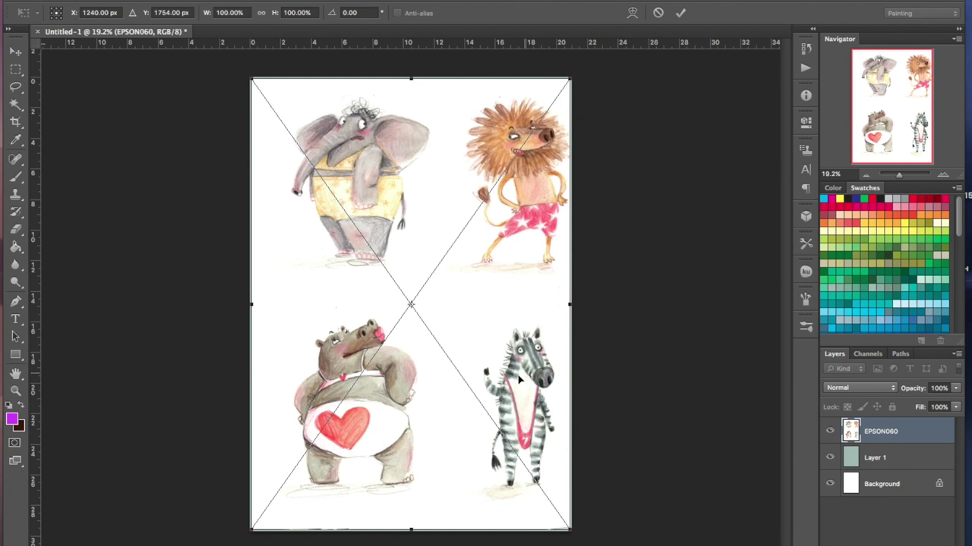
pyautogui.moveTo(519, 380); pyautogui.dragTo(503, 384)
pyautogui.press('l')
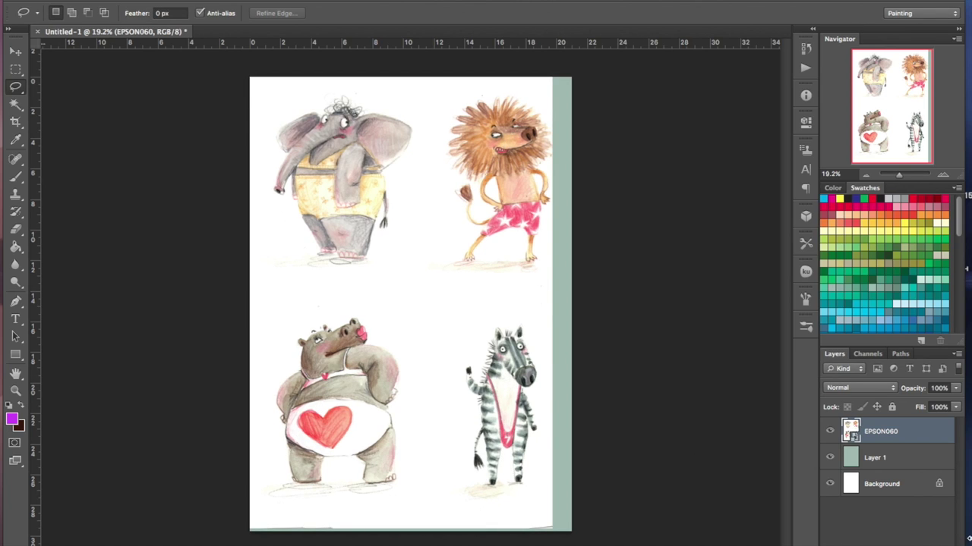
# Rasterize the EPSON060 smart object layer
pyautogui.click(16, 229)
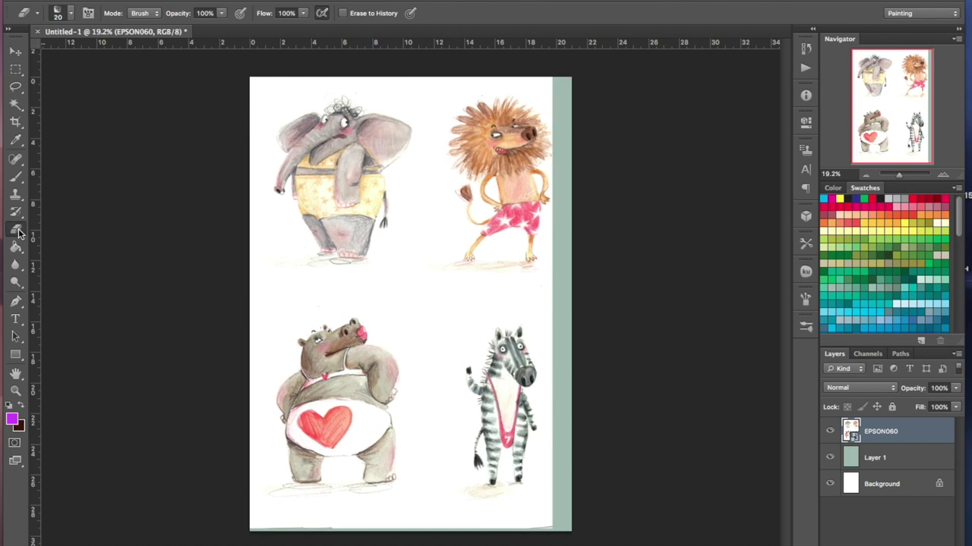
pyautogui.click(496, 283)
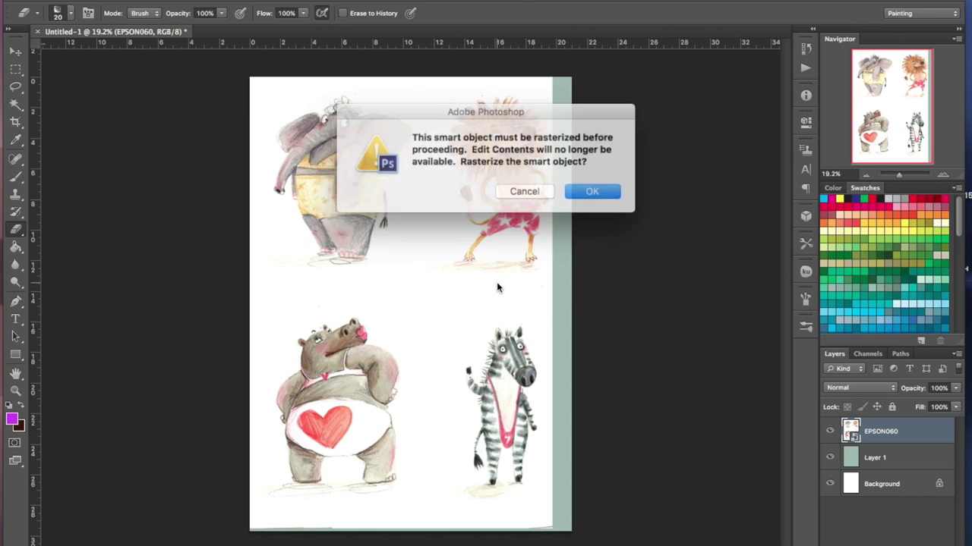
pyautogui.click(608, 195)
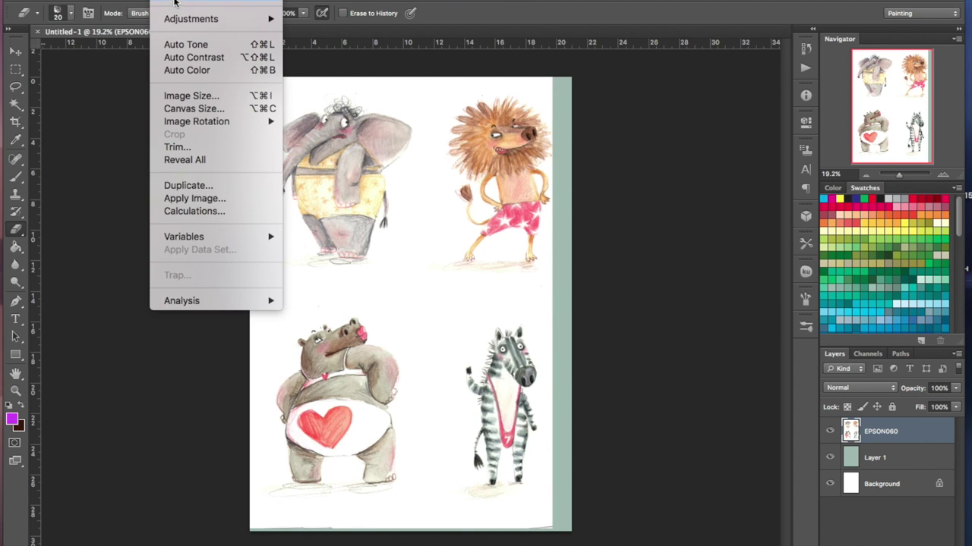
# Apply a Levels adjustment to the EPSON060 layer's RGB channel with input levels 37, 0.87 and 249
pyautogui.moveTo(189, 18)
pyautogui.click(330, 32)
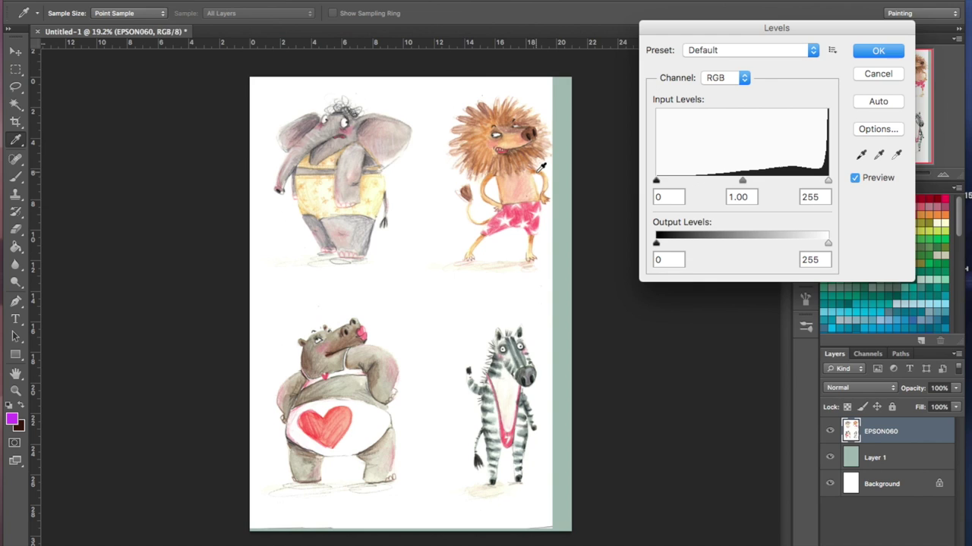
pyautogui.moveTo(658, 181); pyautogui.dragTo(681, 182)
pyautogui.moveTo(755, 182); pyautogui.dragTo(761, 182)
pyautogui.moveTo(828, 182); pyautogui.dragTo(824, 183)
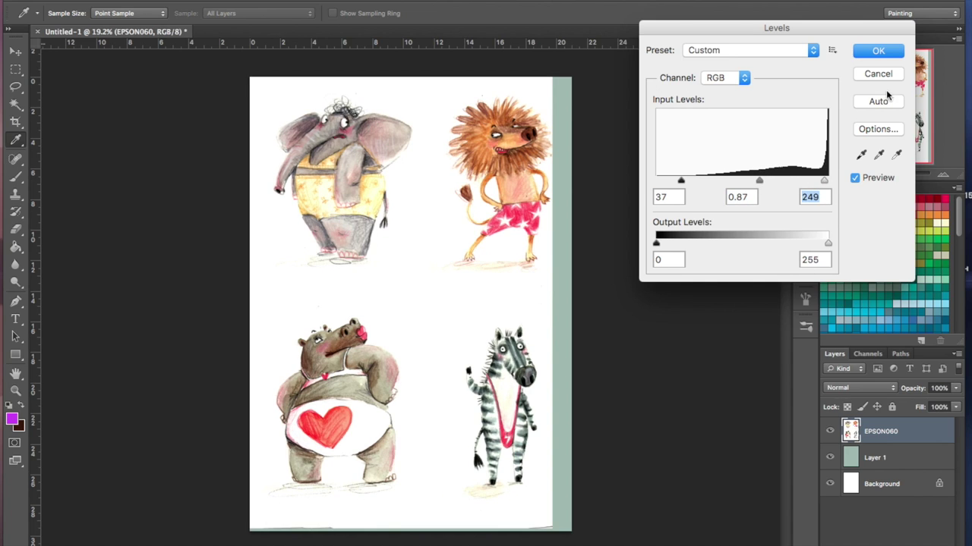
pyautogui.click(877, 51)
# Set the EPSON060 layer's blend mode to Multiply
pyautogui.press('e')
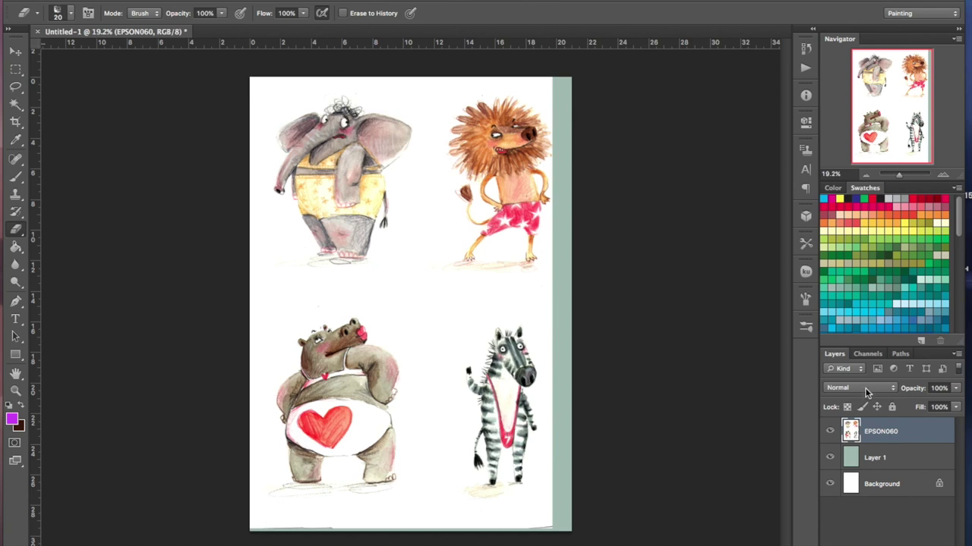
pyautogui.click(893, 390)
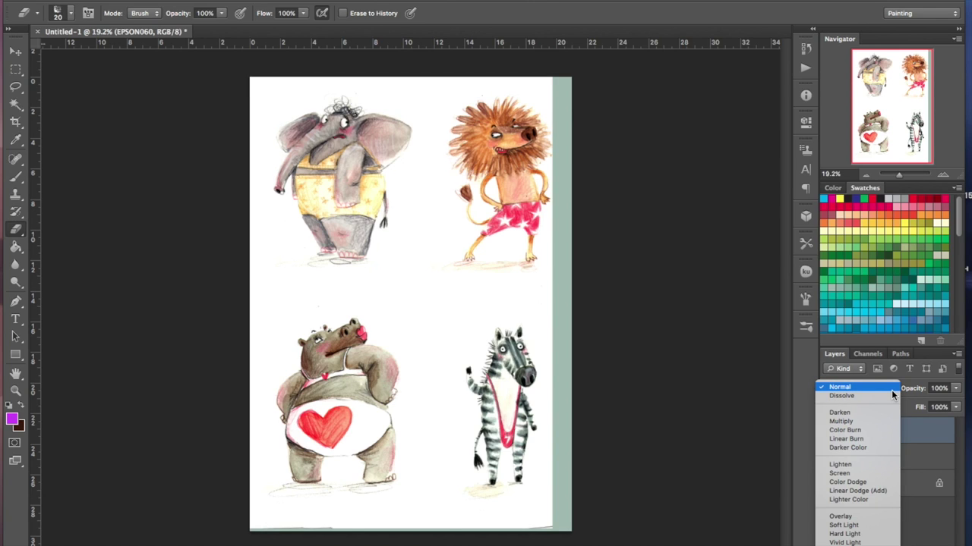
pyautogui.click(843, 425)
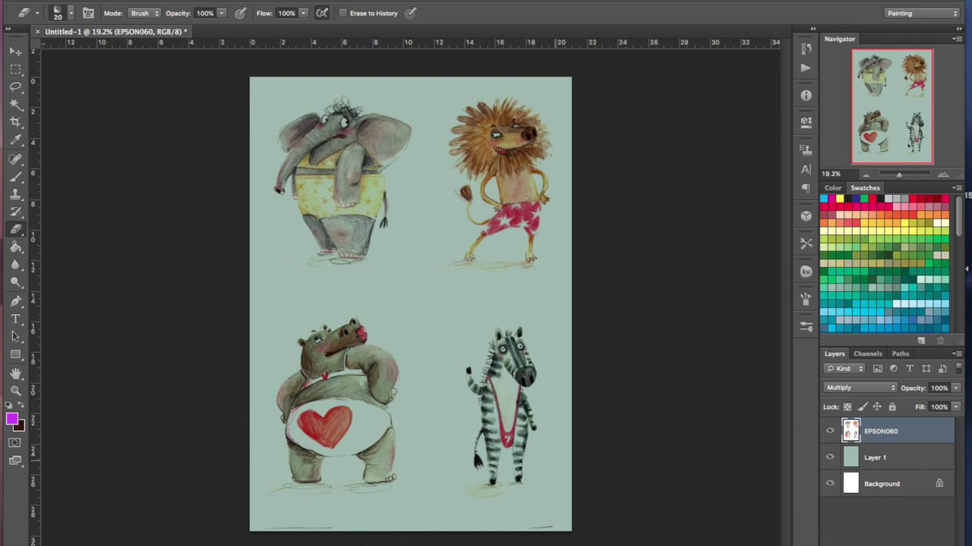
# Add an empty layer directly above Layer 1 and prepare the Brush tool with a white foreground colour
pyautogui.click(917, 461)
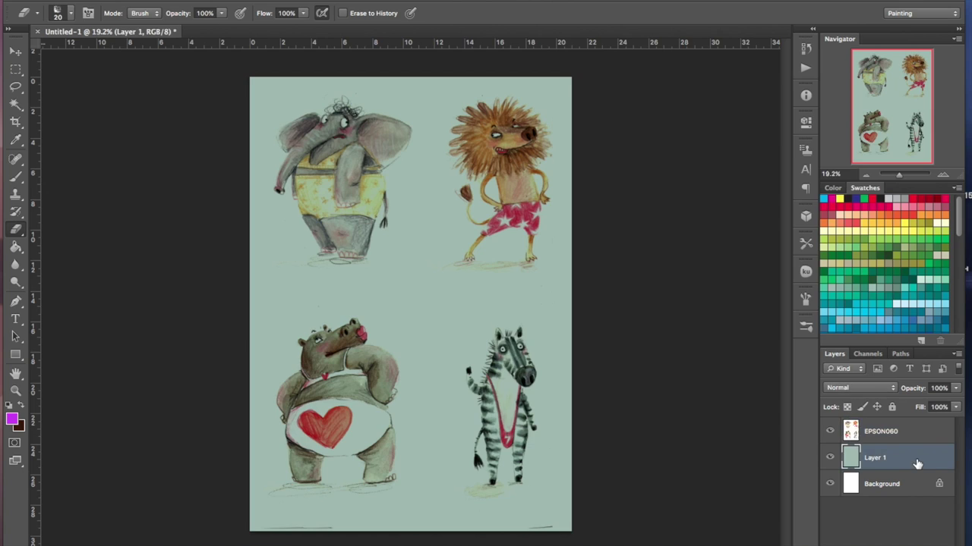
pyautogui.hotkey('ctrl', 'shift', 'alt', 'n')
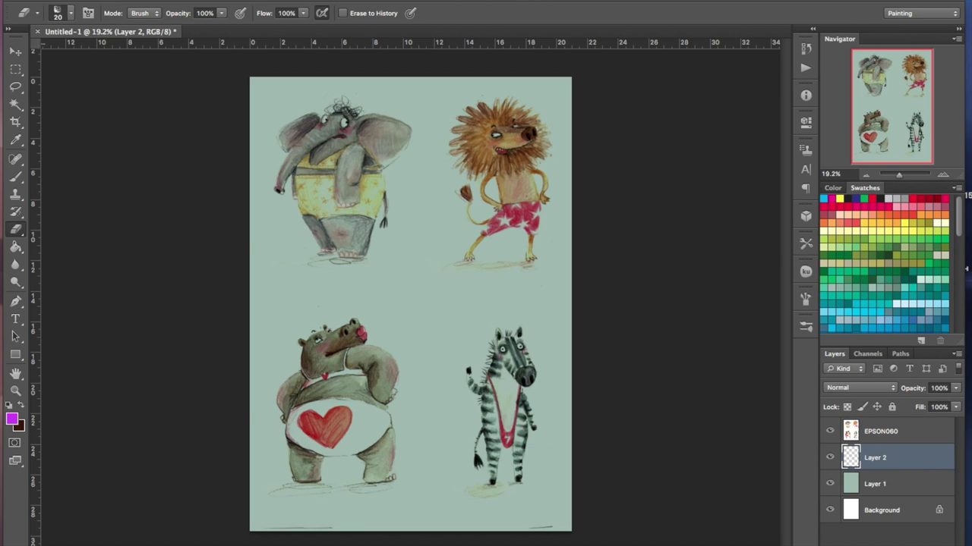
pyautogui.click(16, 177)
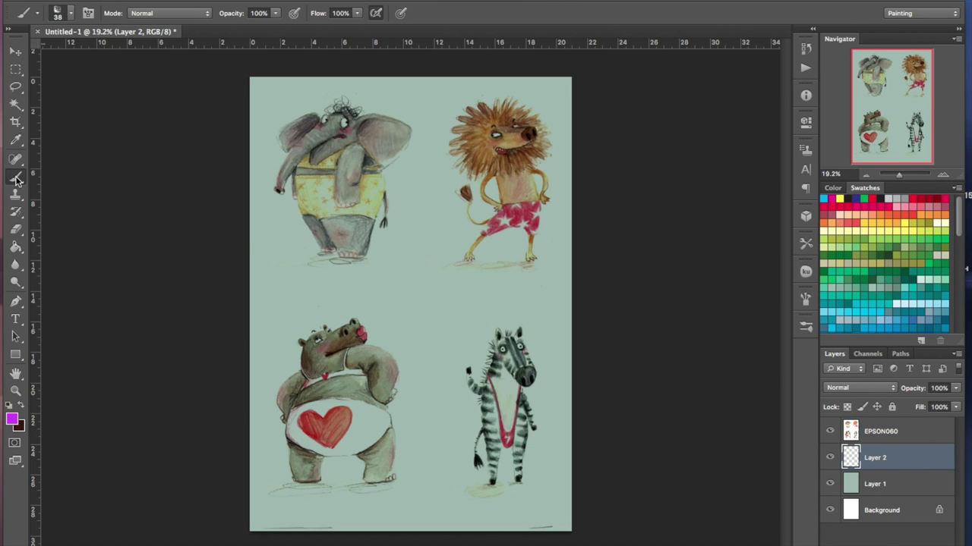
pyautogui.click(12, 419)
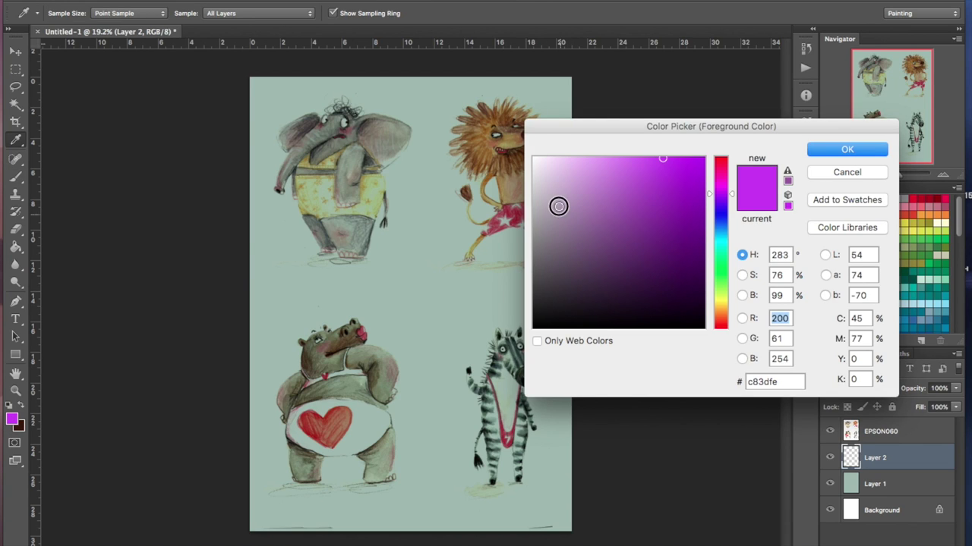
pyautogui.moveTo(557, 205); pyautogui.dragTo(527, 136)
pyautogui.click(819, 152)
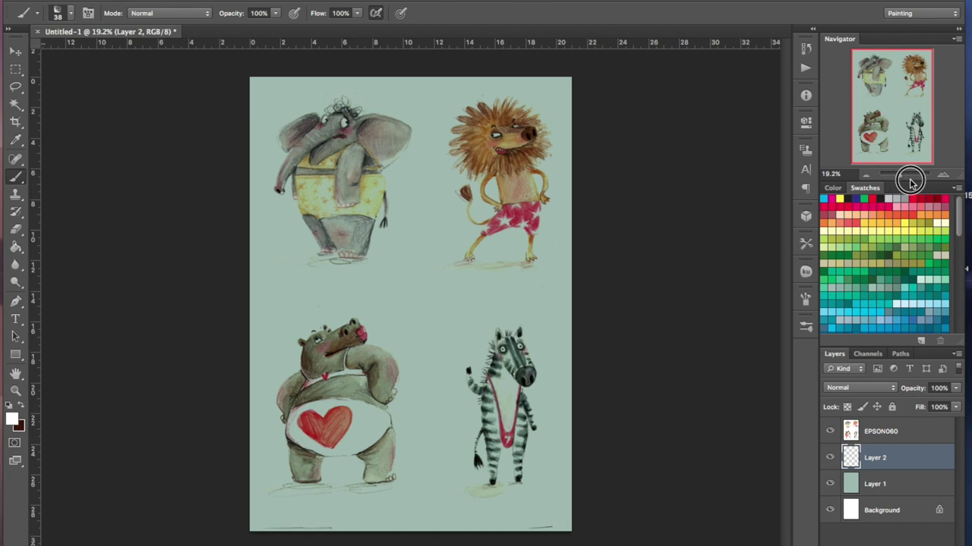
# Paint white behind the zebra's chest and upper body on Layer 2 with the brush enlarged to size 90
pyautogui.moveTo(898, 179); pyautogui.dragTo(903, 177)
pyautogui.moveTo(888, 141); pyautogui.dragTo(909, 131)
pyautogui.press(']')
pyautogui.press(']')
pyautogui.press(']')
pyautogui.press(']')
pyautogui.press(']')
pyautogui.press(']')
pyautogui.press(']')
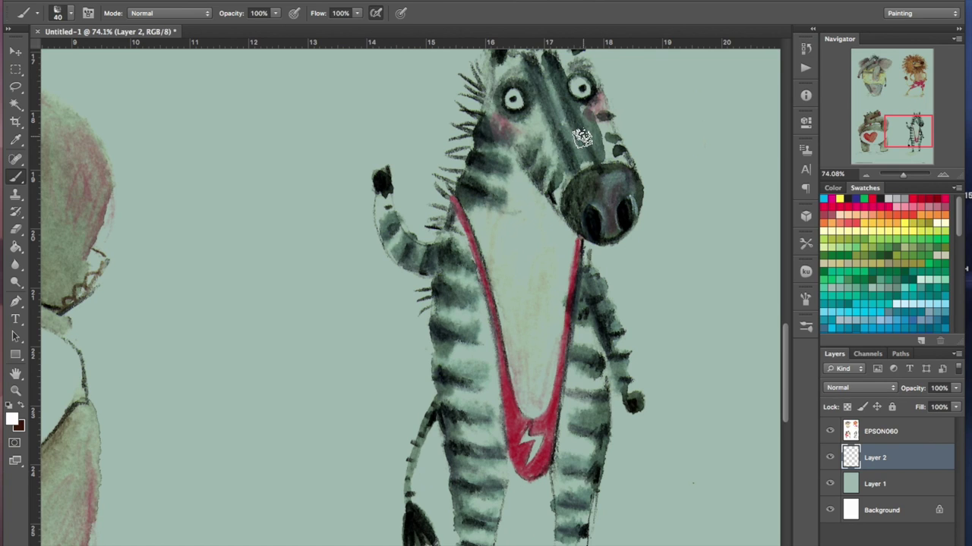
pyautogui.moveTo(579, 138)
pyautogui.mouseDown()
pyautogui.moveTo(515, 137)
pyautogui.moveTo(495, 347)
pyautogui.moveTo(545, 133)
pyautogui.moveTo(538, 376)
pyautogui.moveTo(545, 230)
pyautogui.moveTo(515, 173)
pyautogui.moveTo(487, 202)
pyautogui.moveTo(472, 264)
pyautogui.moveTo(478, 210)
pyautogui.moveTo(458, 272)
pyautogui.moveTo(462, 410)
pyautogui.moveTo(475, 473)
pyautogui.moveTo(502, 338)
pyautogui.moveTo(537, 398)
pyautogui.moveTo(568, 405)
pyautogui.moveTo(563, 277)
pyautogui.moveTo(579, 423)
pyautogui.mouseUp()
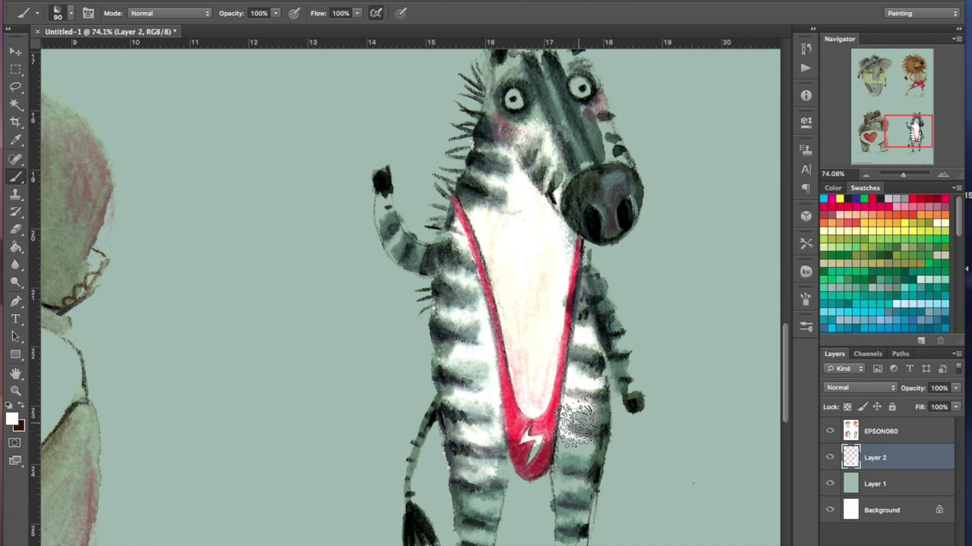
# Paint white behind the zebra's lower body and legs on Layer 2 with a size 70 brush
pyautogui.press('[')
pyautogui.press('[')
pyautogui.scroll(-6, 577, 424)
pyautogui.moveTo(562, 212)
pyautogui.mouseDown()
pyautogui.moveTo(575, 351)
pyautogui.moveTo(582, 169)
pyautogui.moveTo(582, 249)
pyautogui.moveTo(580, 169)
pyautogui.moveTo(530, 194)
pyautogui.moveTo(534, 218)
pyautogui.moveTo(486, 204)
pyautogui.moveTo(472, 365)
pyautogui.moveTo(457, 165)
pyautogui.moveTo(550, 155)
pyautogui.moveTo(574, 71)
pyautogui.mouseUp()
pyautogui.scroll(5, 585, 98)
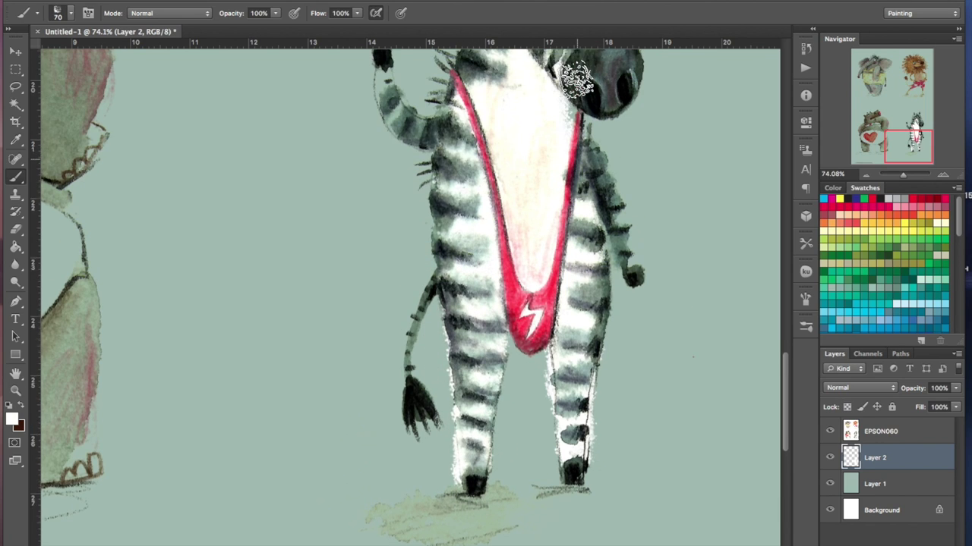
# Paint white behind both of the zebra's arms on Layer 2, reducing the brush to size 50
pyautogui.moveTo(575, 183)
pyautogui.mouseDown()
pyautogui.moveTo(628, 279)
pyautogui.moveTo(566, 150)
pyautogui.mouseUp()
pyautogui.press('[')
pyautogui.press('[')
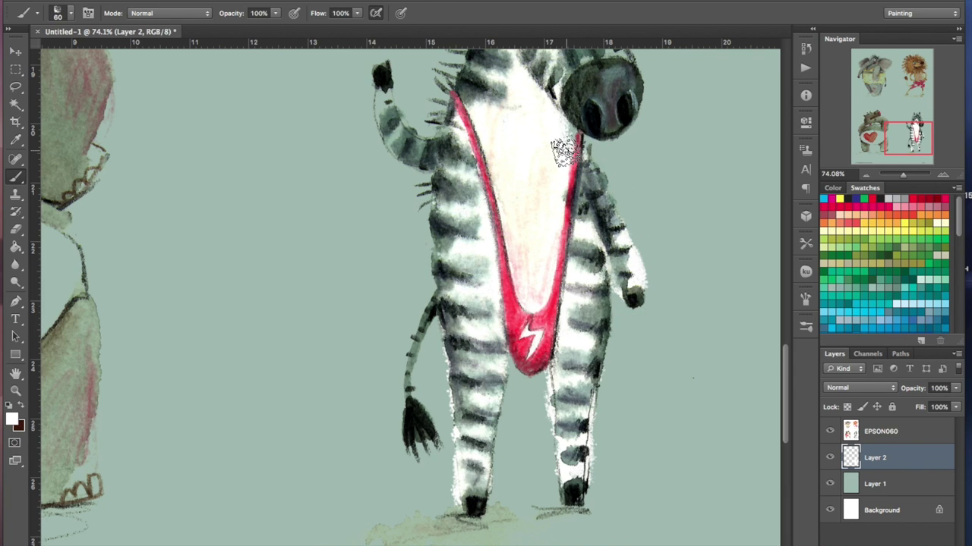
pyautogui.moveTo(381, 79)
pyautogui.mouseDown()
pyautogui.moveTo(392, 131)
pyautogui.moveTo(425, 152)
pyautogui.mouseUp()
# Paint white behind the zebra's ears, face and eyes on Layer 2 with the size 50 brush
pyautogui.scroll(3, 507, 130)
pyautogui.scroll(5, 507, 130)
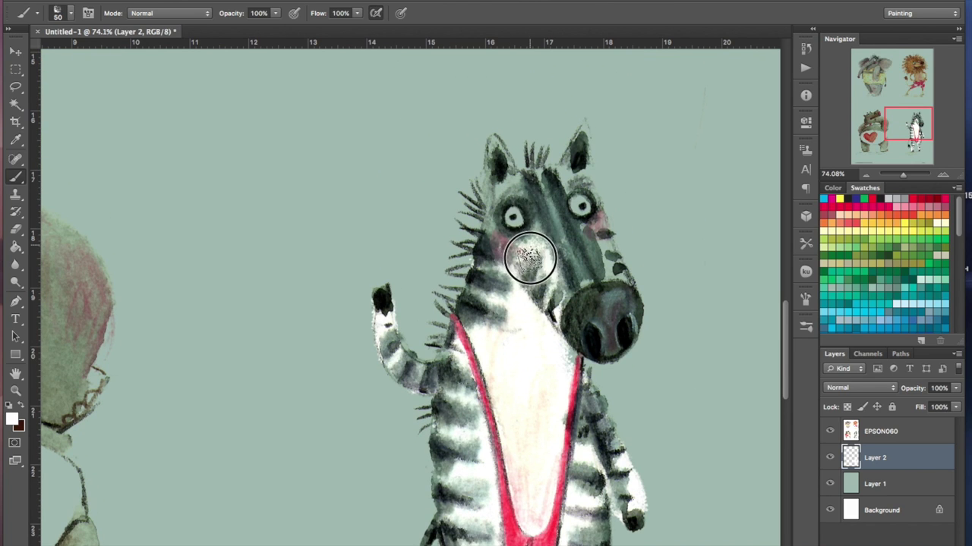
pyautogui.moveTo(495, 155)
pyautogui.mouseDown()
pyautogui.moveTo(499, 227)
pyautogui.moveTo(542, 168)
pyautogui.moveTo(572, 158)
pyautogui.moveTo(580, 131)
pyautogui.moveTo(575, 190)
pyautogui.moveTo(537, 195)
pyautogui.moveTo(590, 299)
pyautogui.moveTo(610, 256)
pyautogui.moveTo(580, 209)
pyautogui.moveTo(605, 301)
pyautogui.moveTo(575, 302)
pyautogui.moveTo(578, 278)
pyautogui.moveTo(608, 322)
pyautogui.moveTo(601, 263)
pyautogui.moveTo(613, 313)
pyautogui.moveTo(602, 331)
pyautogui.moveTo(625, 304)
pyautogui.moveTo(587, 271)
pyautogui.moveTo(590, 347)
pyautogui.mouseUp()
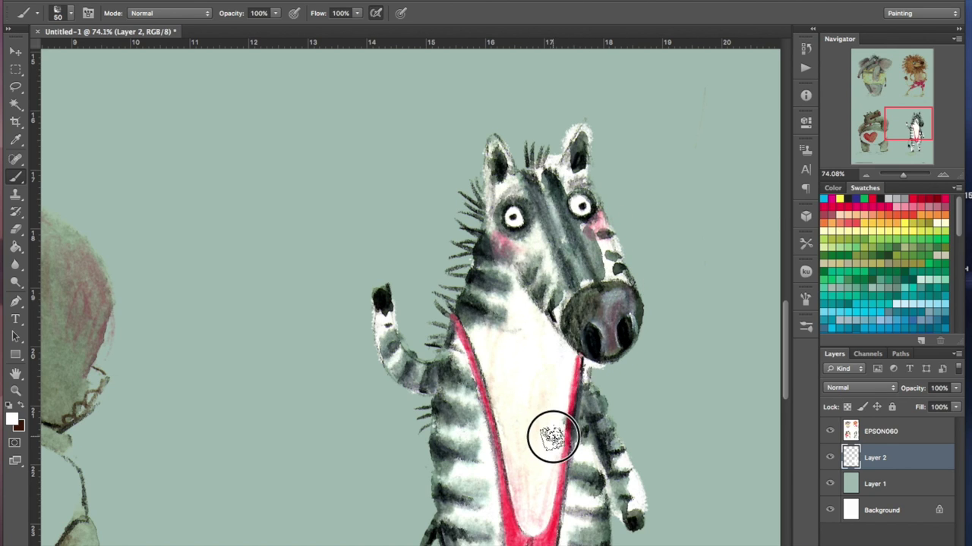
# Try painting white behind the zebra's tail, and undo the stroke
pyautogui.scroll(-5, 553, 434)
pyautogui.moveTo(399, 396); pyautogui.dragTo(381, 450)
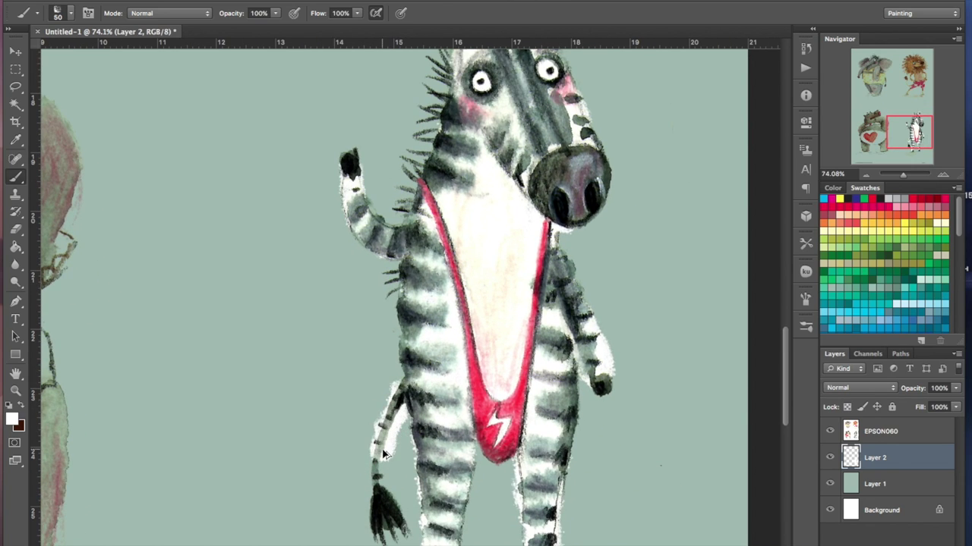
pyautogui.hotkey('ctrl', 'z')
# Fill Layer 1 with light green using the Paint Bucket tool
pyautogui.moveTo(905, 174); pyautogui.dragTo(901, 180)
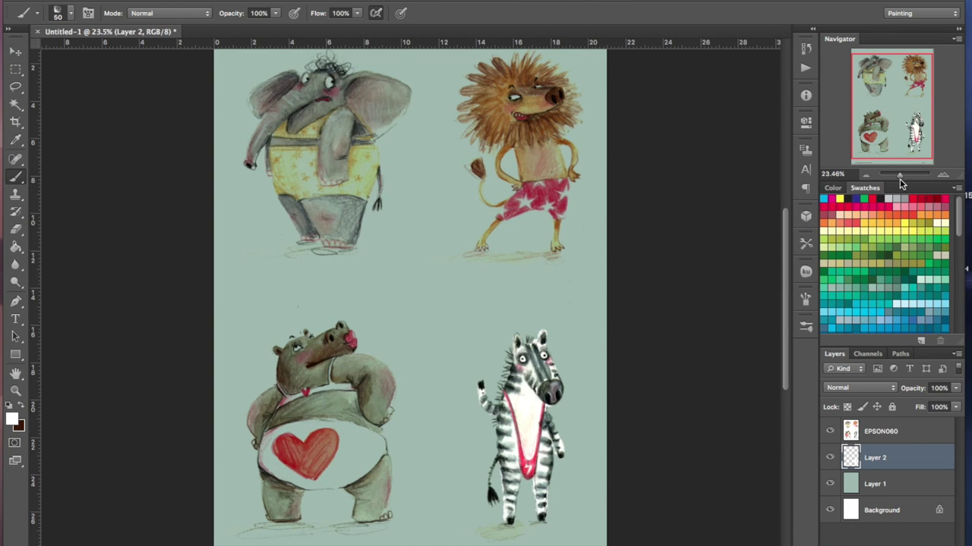
pyautogui.click(884, 489)
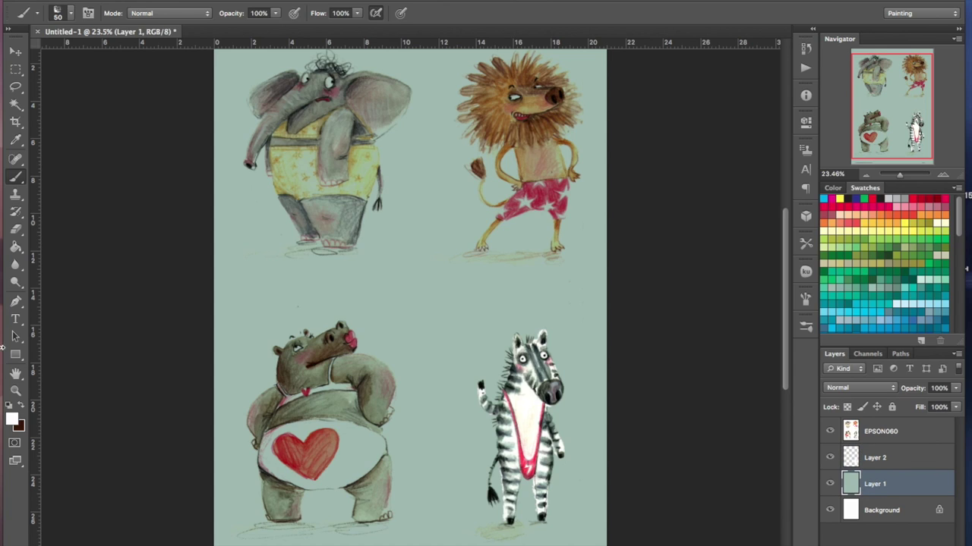
pyautogui.click(16, 248)
pyautogui.click(827, 240)
pyautogui.click(581, 362)
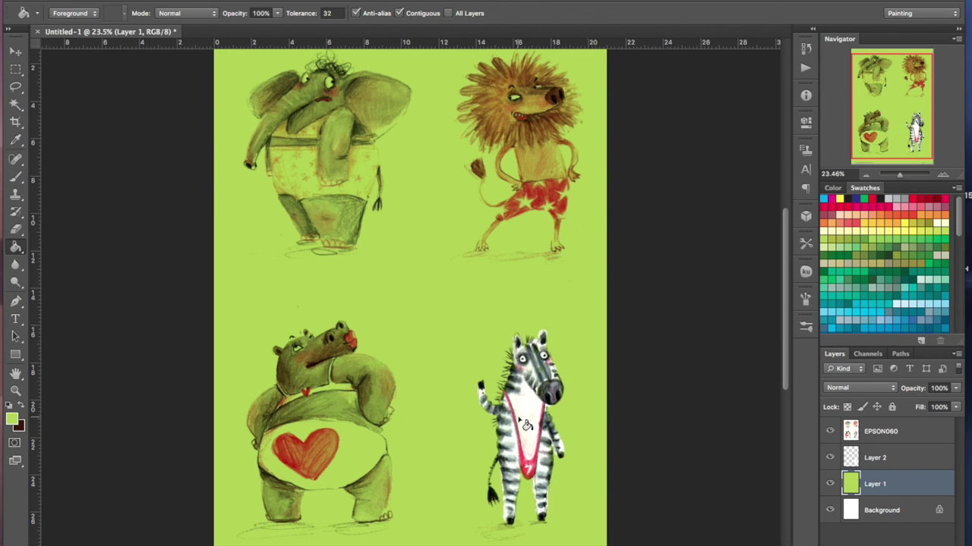
# Hide Layer 1 and review the blend mode options of the EPSON060 layer, keeping Multiply
pyautogui.click(829, 484)
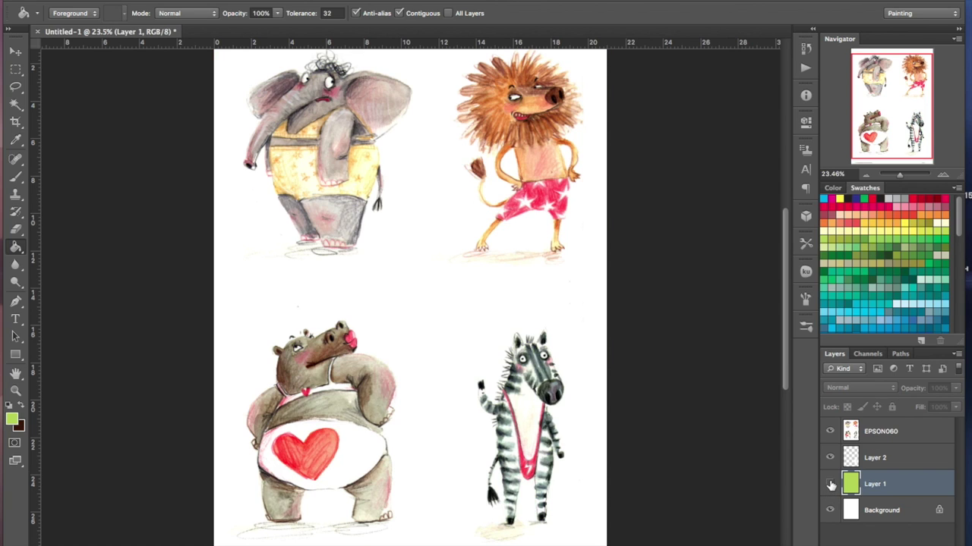
pyautogui.click(865, 439)
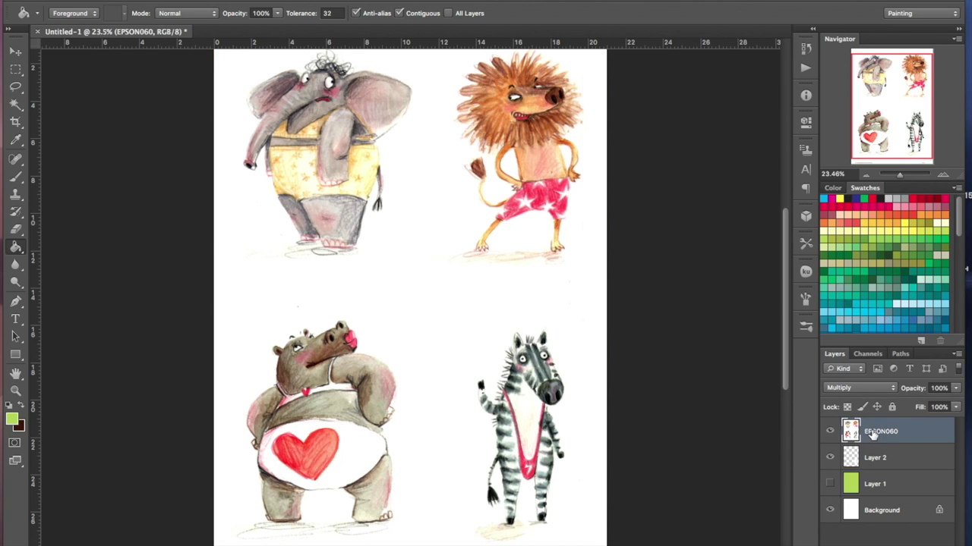
pyautogui.click(893, 389)
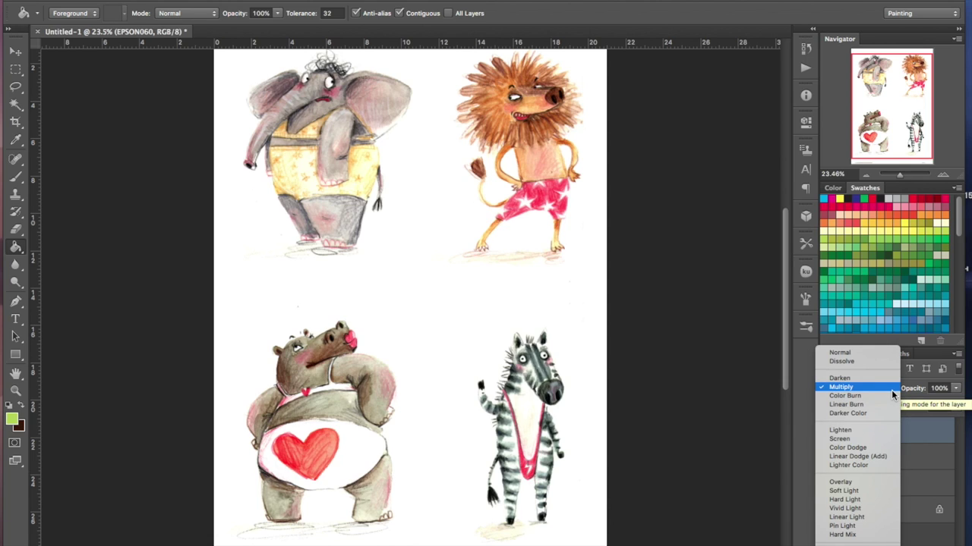
pyautogui.click(891, 390)
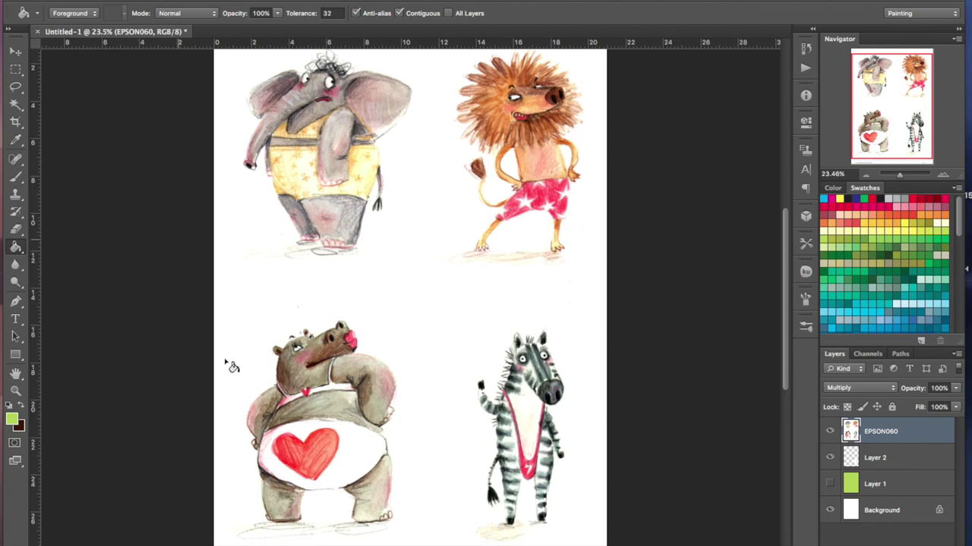
pyautogui.moveTo(863, 541)
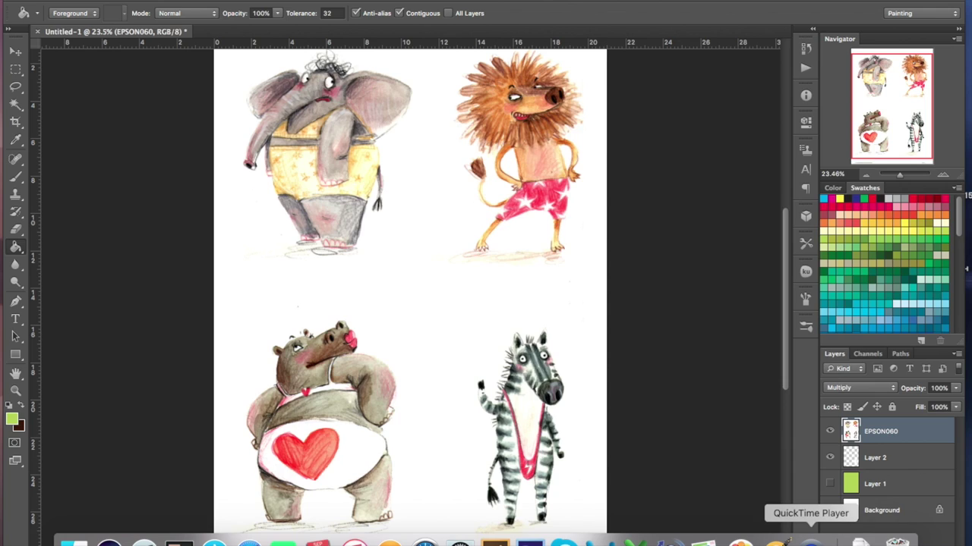